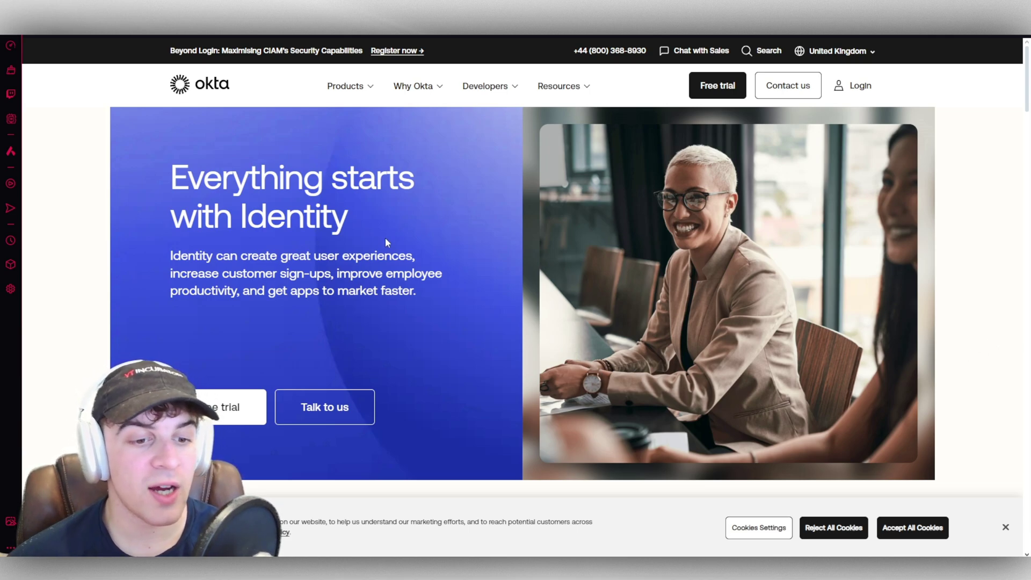
# Step: Begin the Okta free trial signup and scroll down the trial form
pyautogui.click(226, 407)
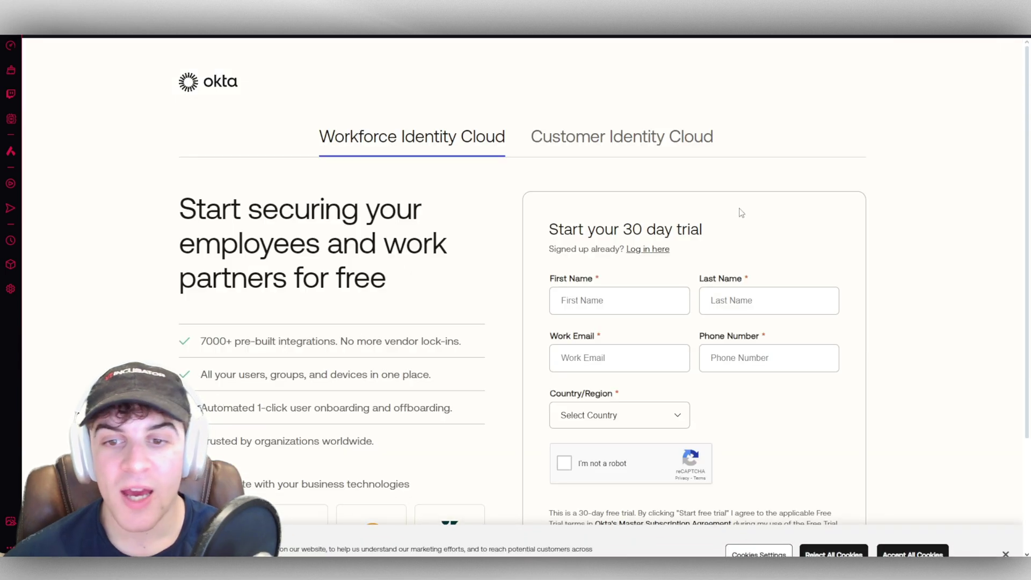
pyautogui.scroll(-1, 908, 166)
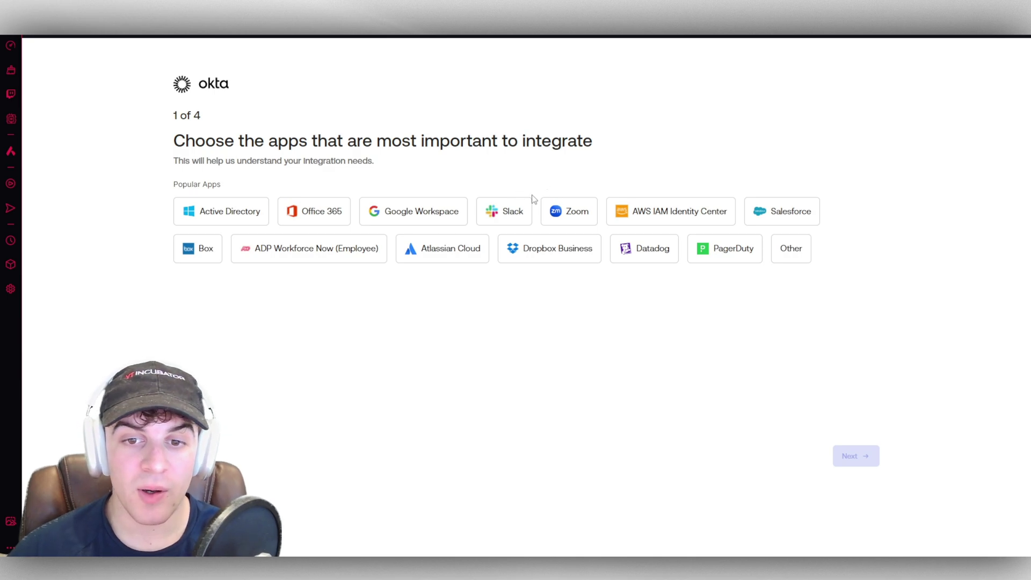
# Step: Choose Slack, Zoom, Office 365 and PagerDuty as the most important apps to integrate
pyautogui.click(510, 211)
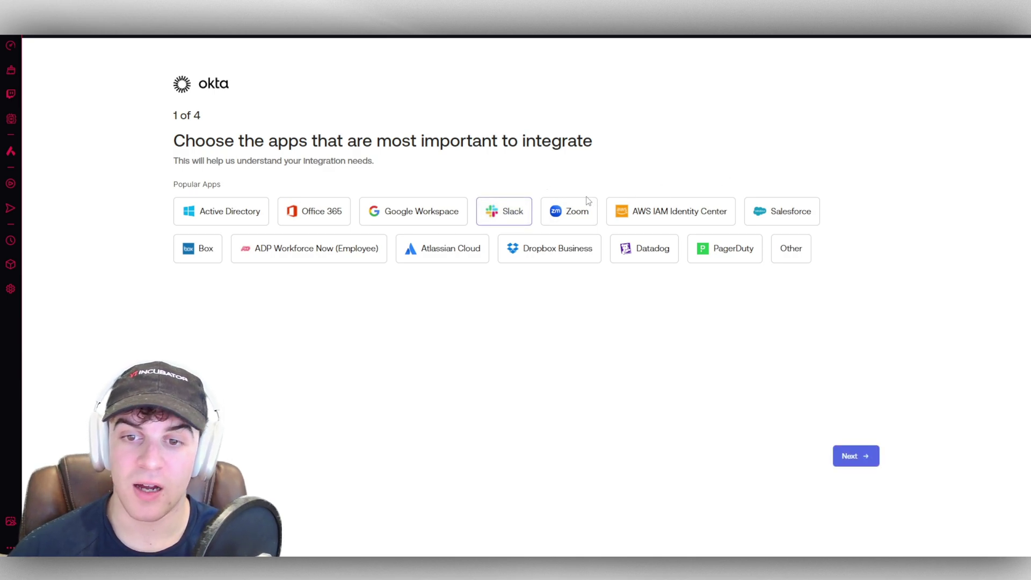
pyautogui.click(577, 211)
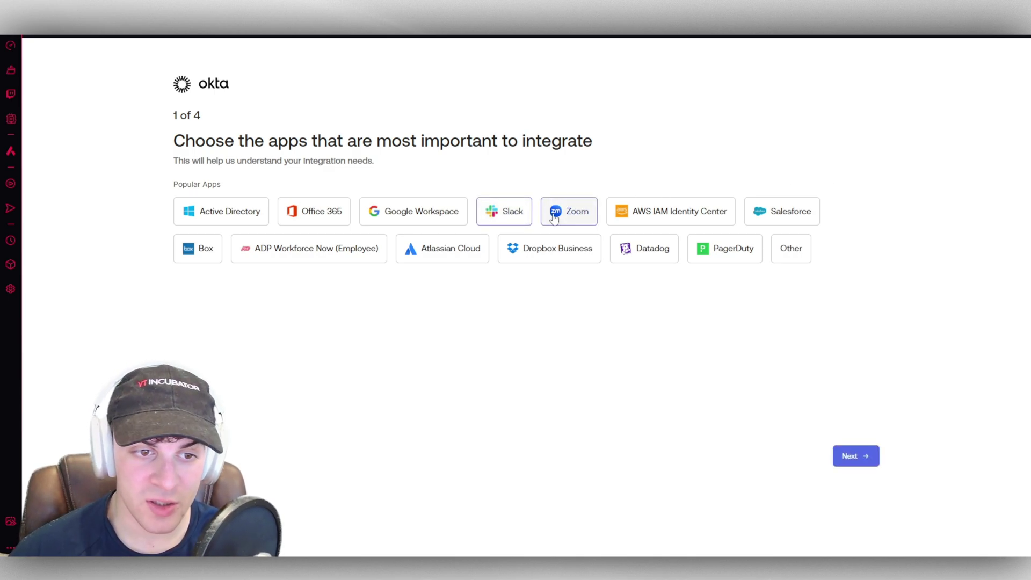
pyautogui.click(312, 219)
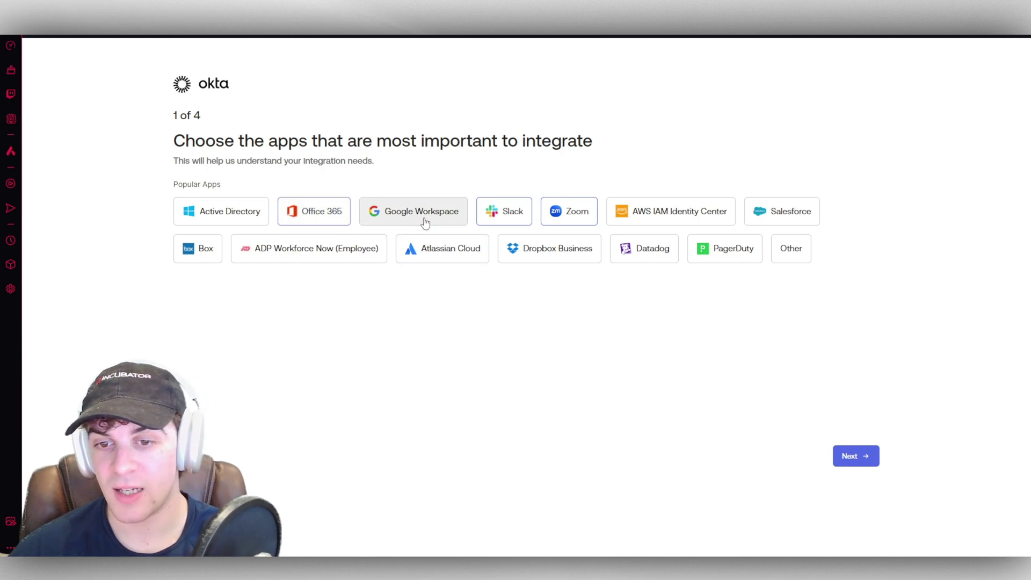
pyautogui.click(754, 257)
pyautogui.click(867, 457)
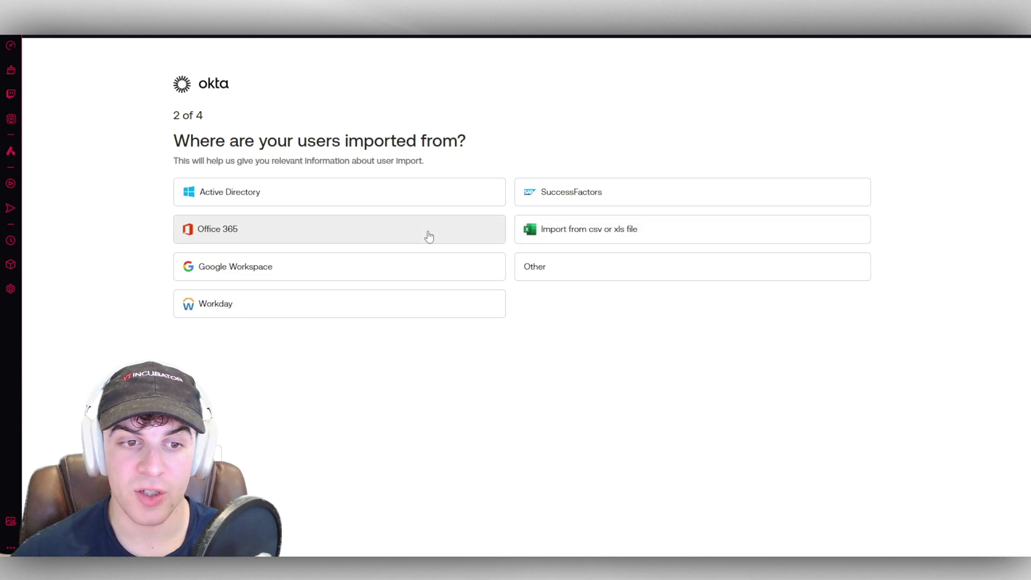
# Step: Set Office 365 as the user source and mark Automation & Workflows as a feature of interest
pyautogui.click(461, 235)
pyautogui.moveTo(219, 140); pyautogui.dragTo(402, 140)
pyautogui.click(257, 151)
pyautogui.click(233, 188)
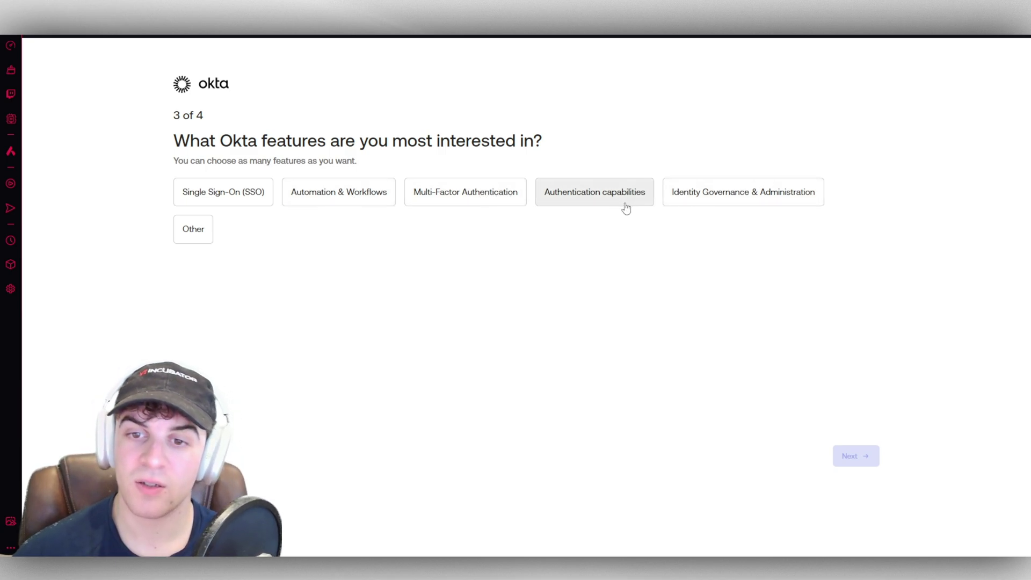
pyautogui.click(329, 196)
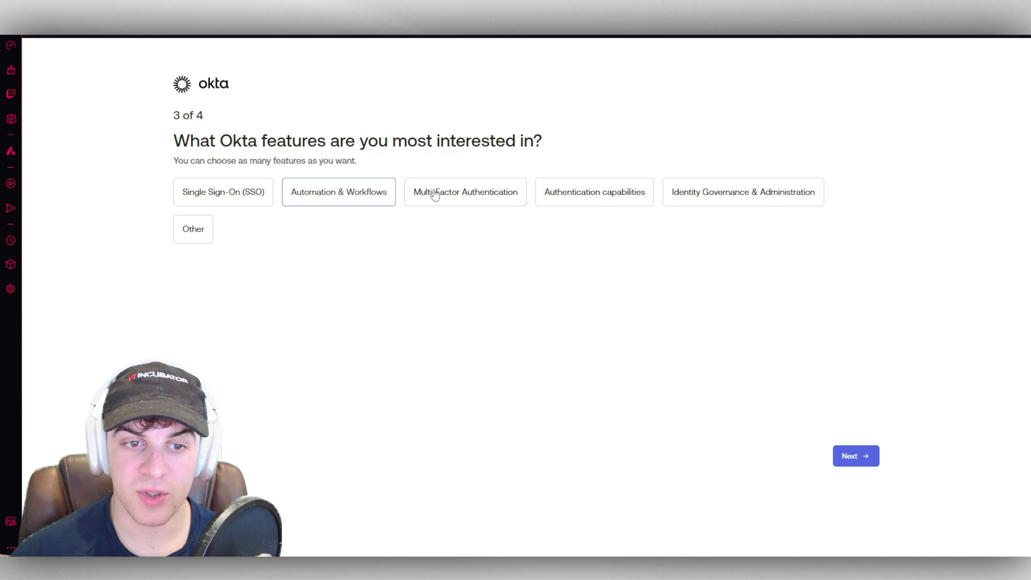
pyautogui.click(847, 456)
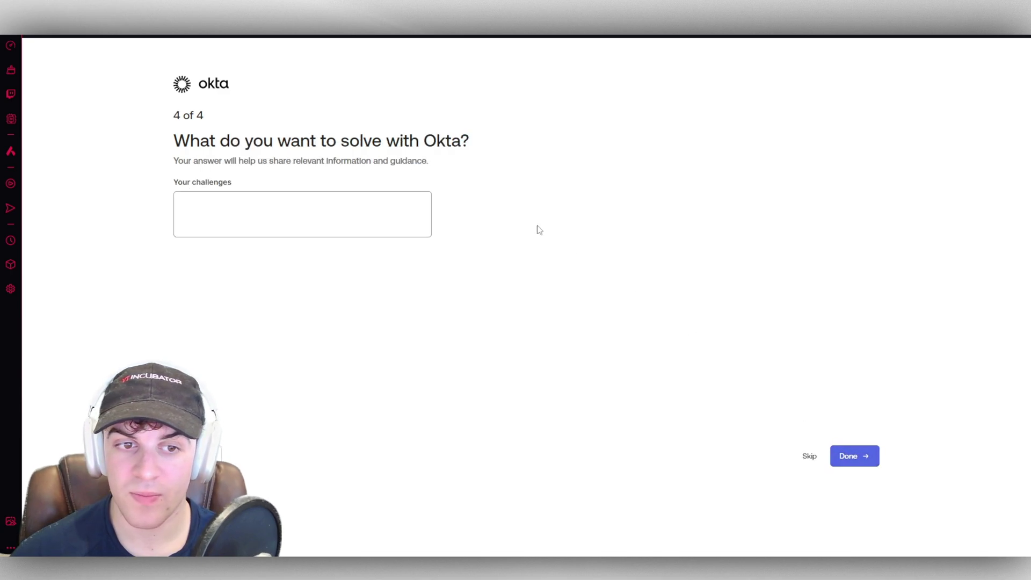
# Step: Skip the final challenges question to finish onboarding
pyautogui.moveTo(218, 131); pyautogui.dragTo(347, 139)
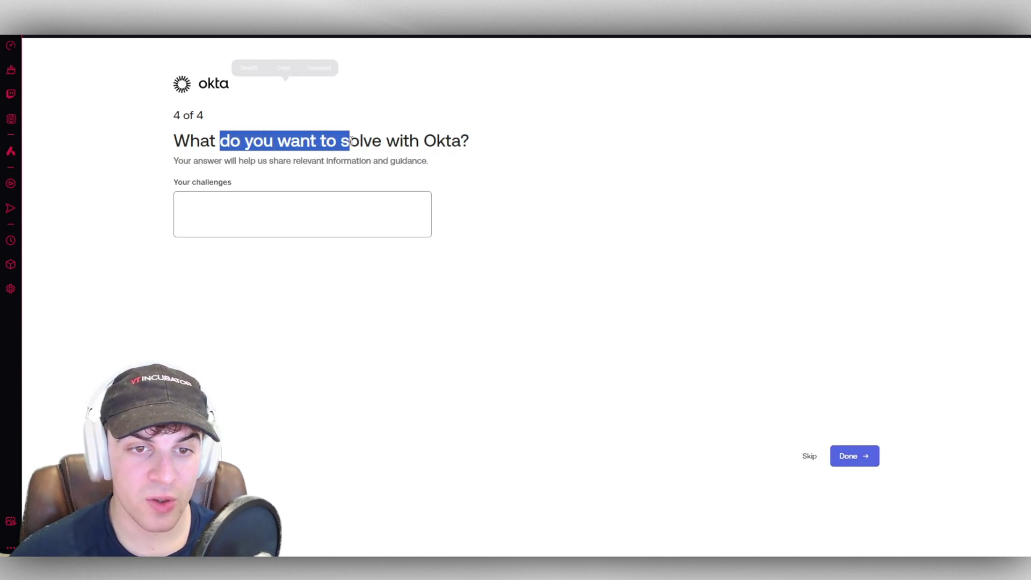
pyautogui.click(347, 138)
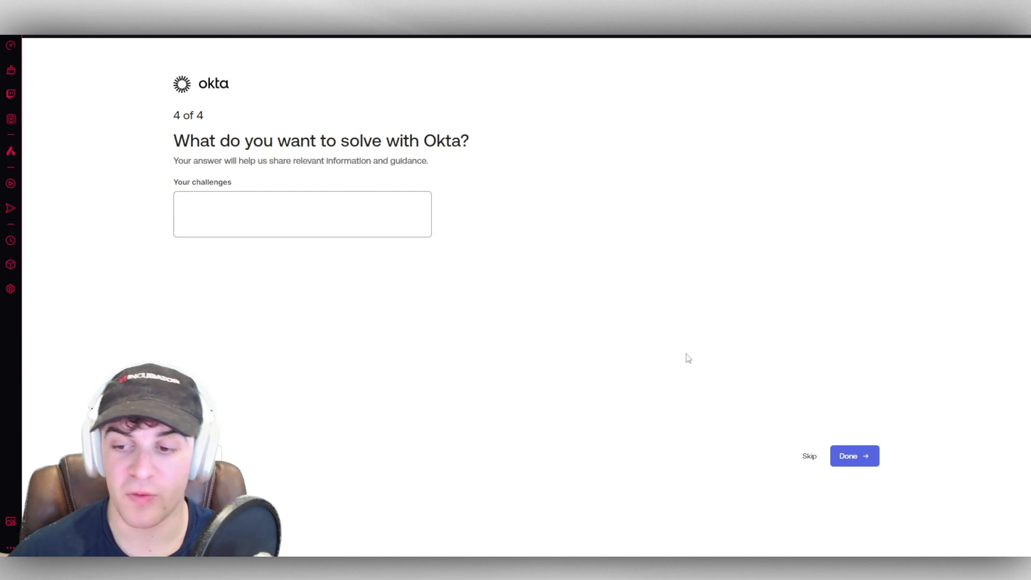
pyautogui.click(810, 455)
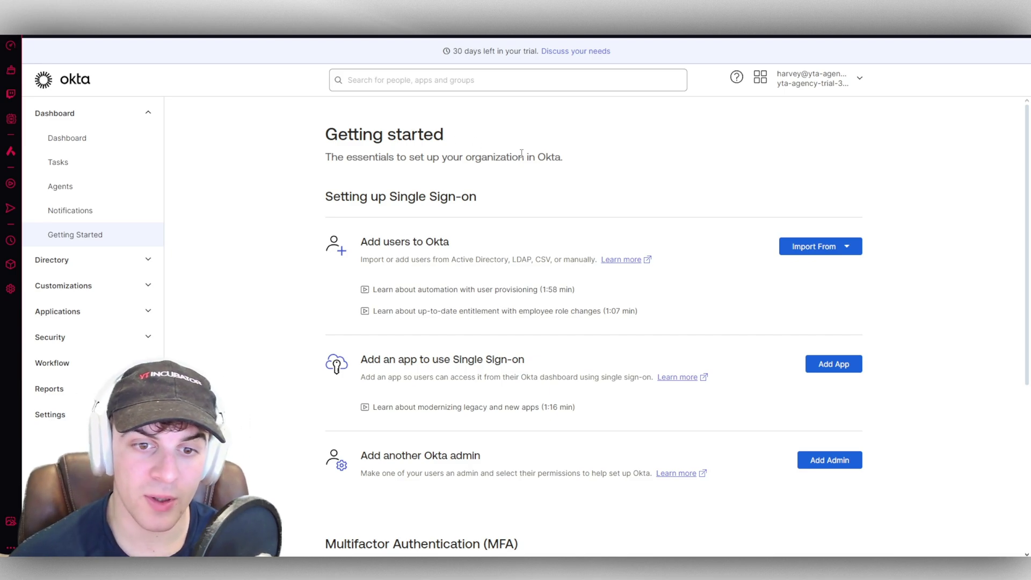
# Step: Look at the Active Directory user import integration, then go back to Getting started
pyautogui.scroll(-1, 520, 154)
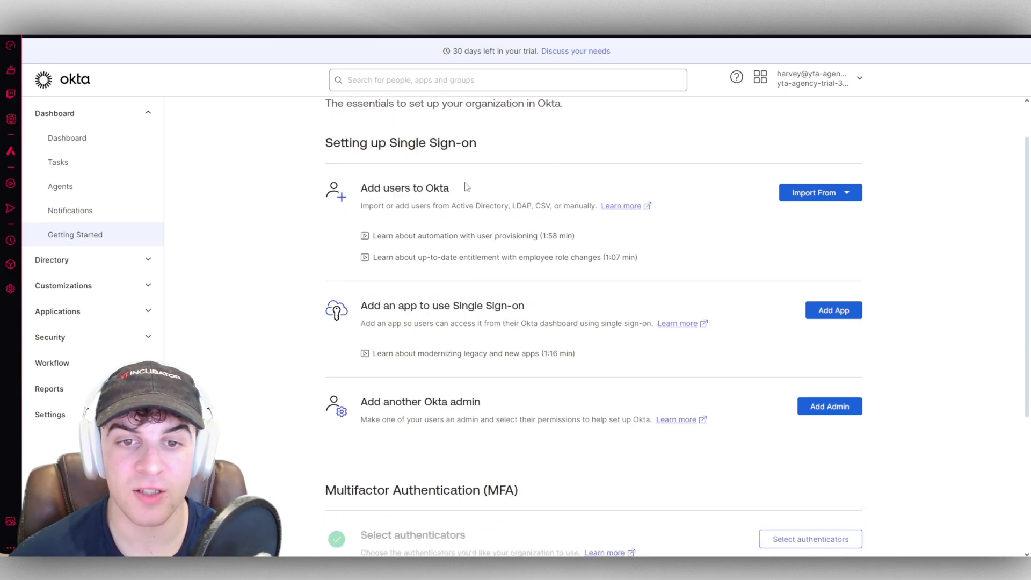
pyautogui.click(847, 194)
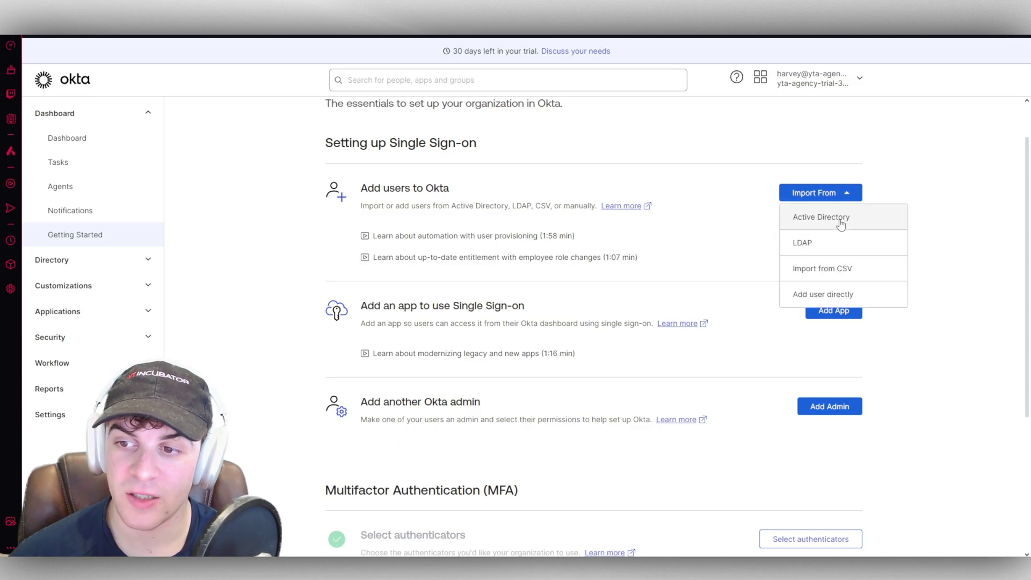
pyautogui.click(841, 223)
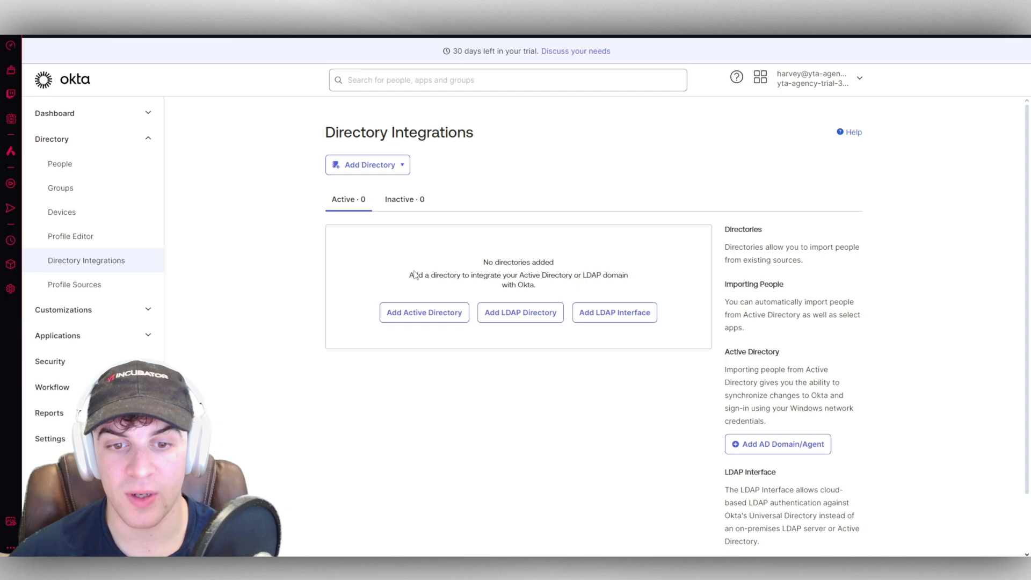
pyautogui.click(446, 316)
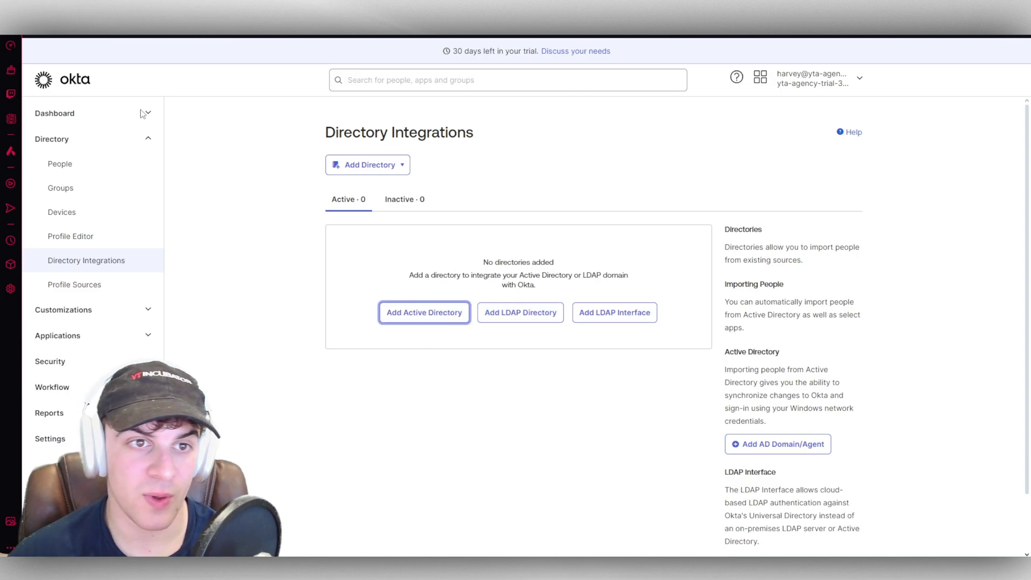
pyautogui.scroll(-2, 516, 254)
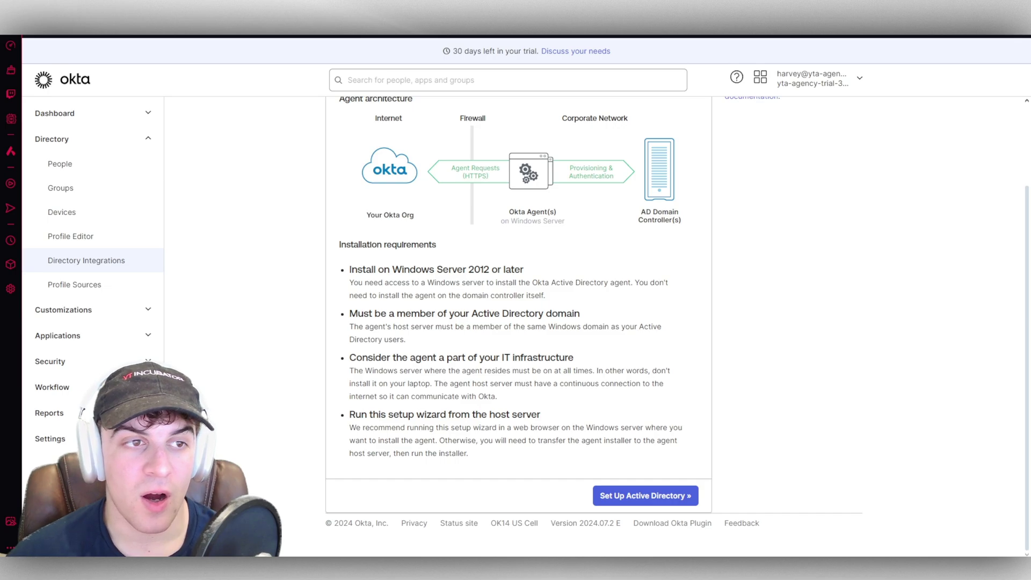
pyautogui.hotkey('alt', 'Left')
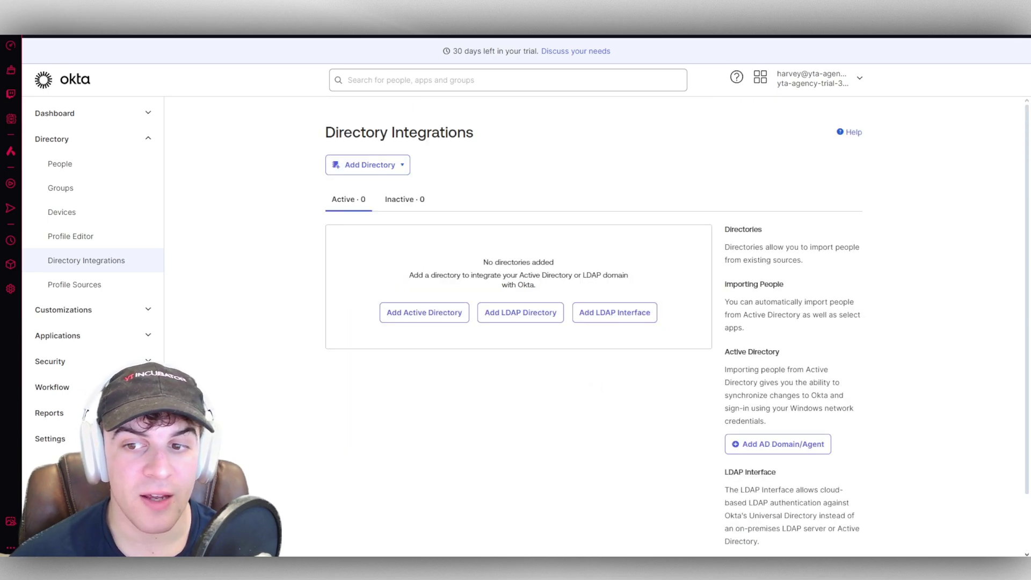
pyautogui.hotkey('alt', 'Left')
# Step: Look at the CSV user import option, then return to Getting started and review its setup tasks
pyautogui.click(812, 247)
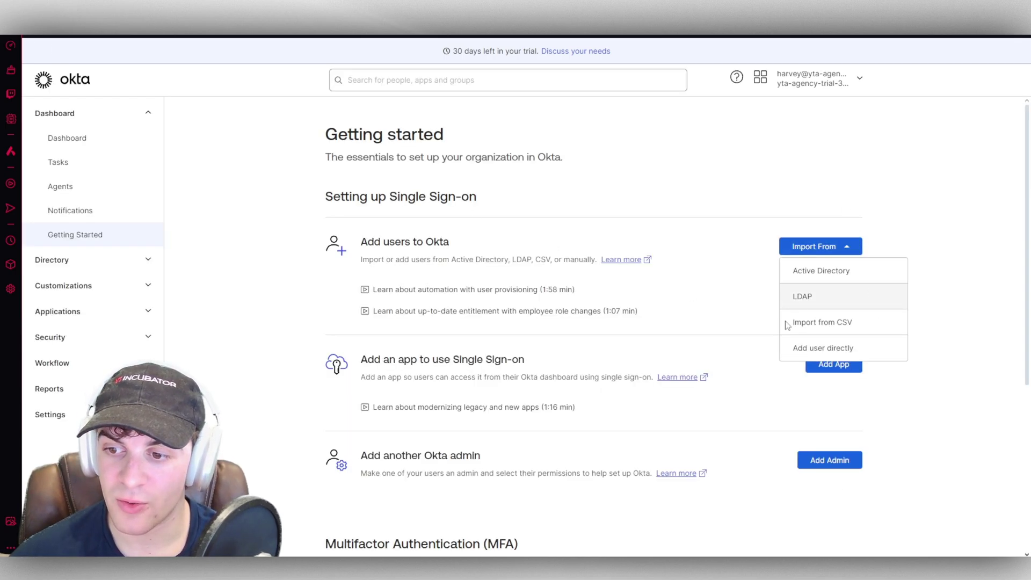
pyautogui.click(821, 323)
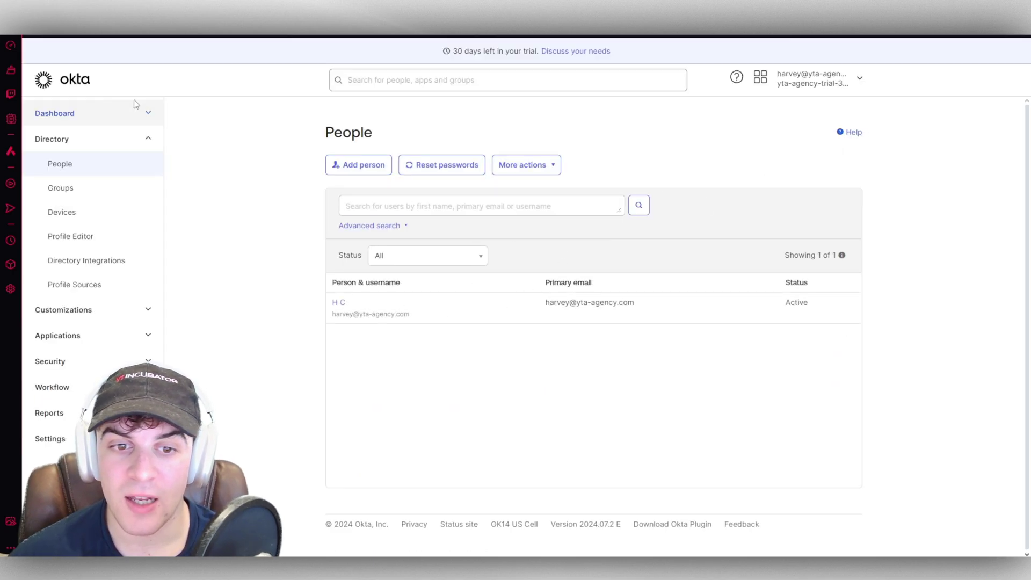
pyautogui.click(30, 35)
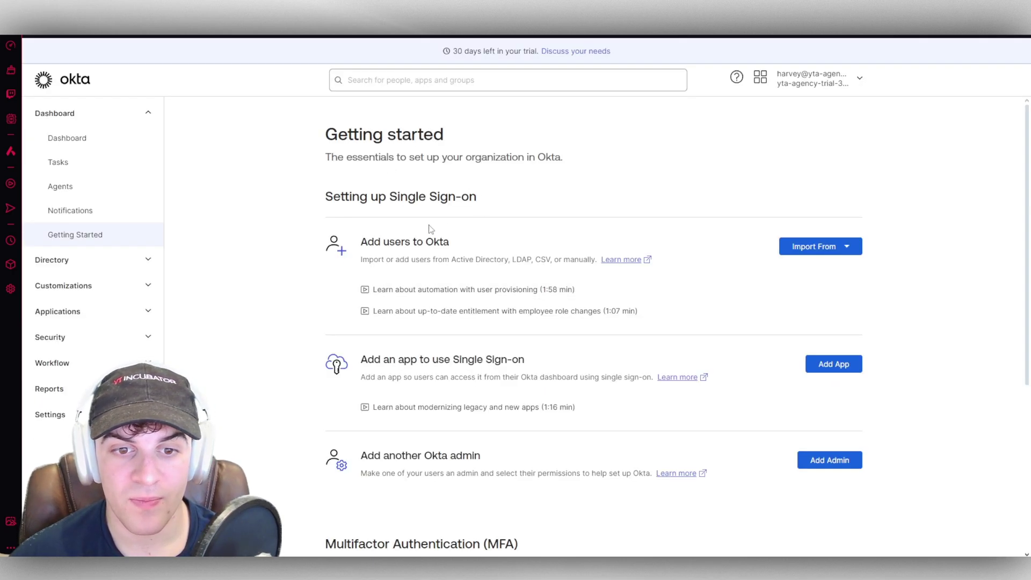
pyautogui.scroll(-1, 431, 230)
pyautogui.moveTo(361, 187); pyautogui.dragTo(462, 189)
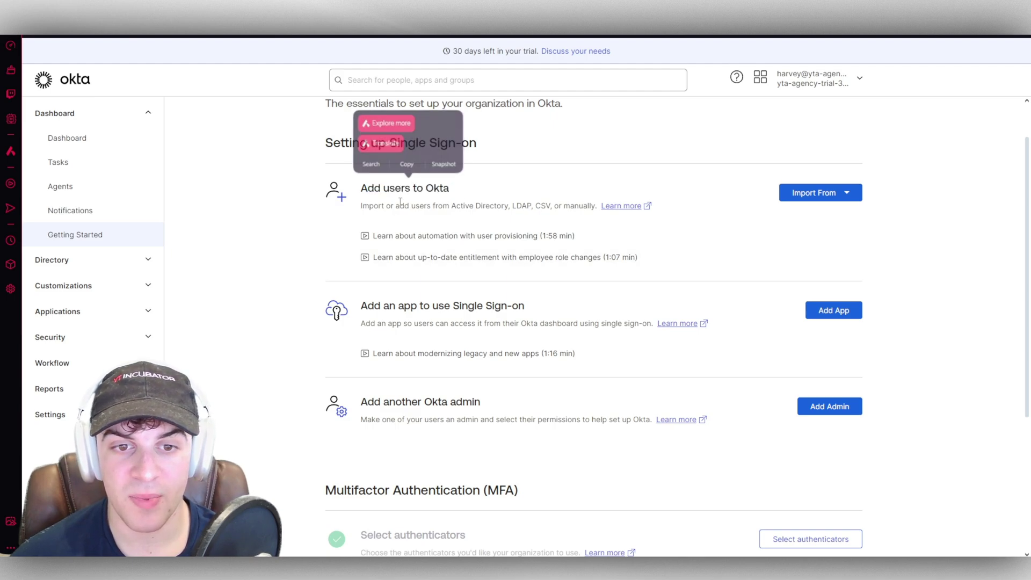
pyautogui.scroll(-3, 403, 268)
pyautogui.scroll(2, 402, 268)
pyautogui.moveTo(368, 252); pyautogui.dragTo(512, 252)
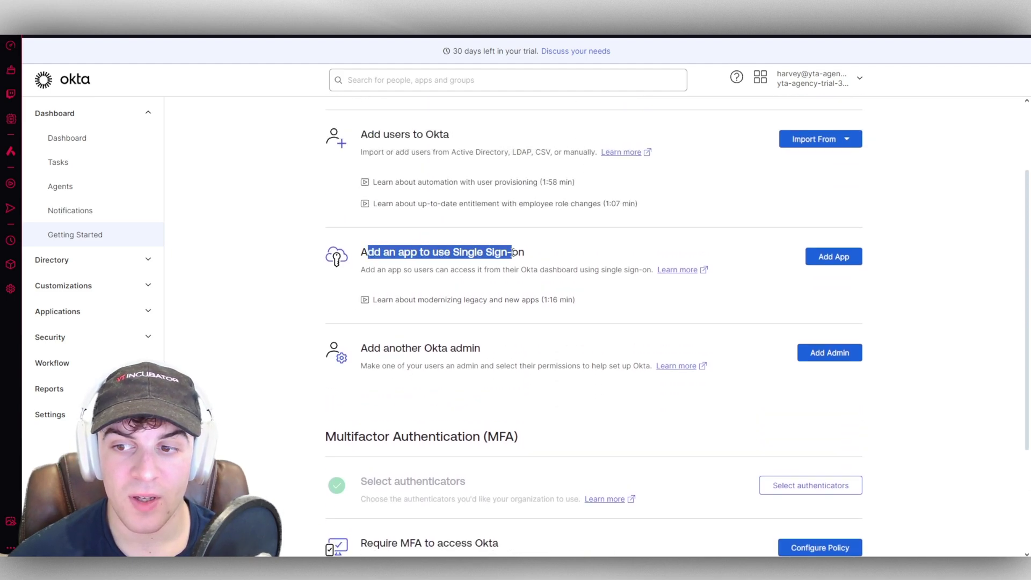
pyautogui.click(389, 253)
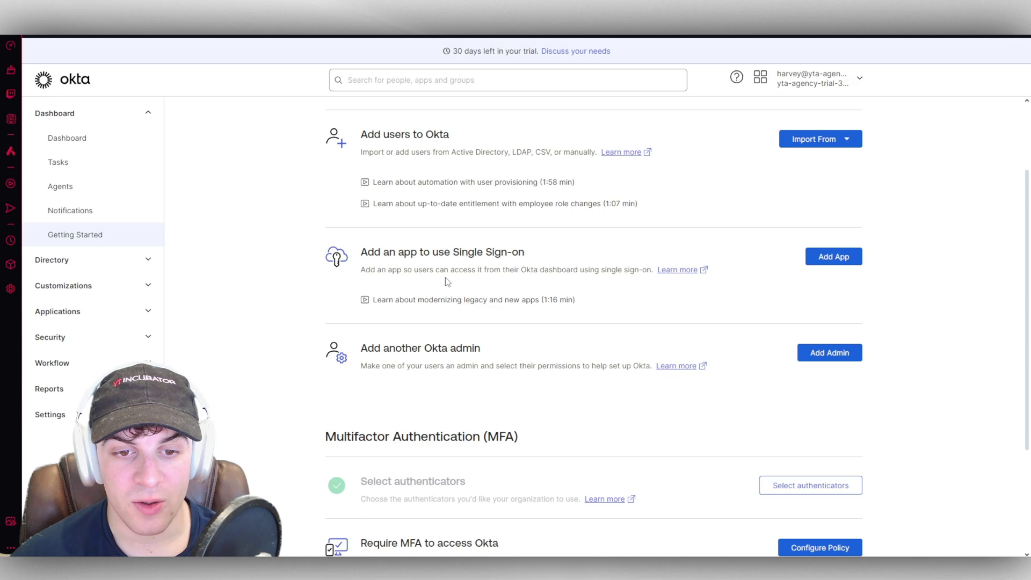
# Step: Search the app integration catalog for 'slack' and add the Slack integration
pyautogui.click(833, 256)
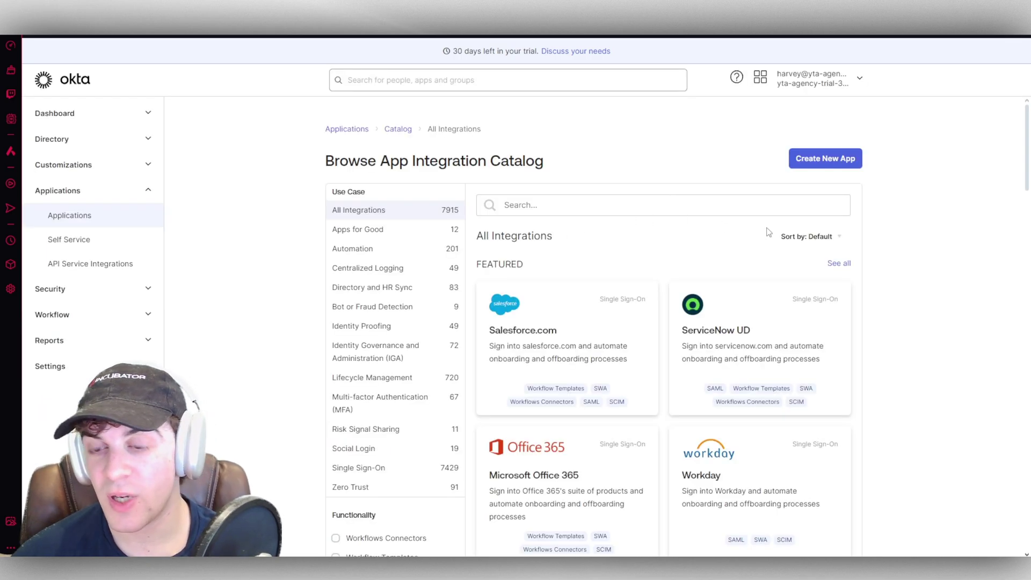
pyautogui.scroll(-8, 655, 266)
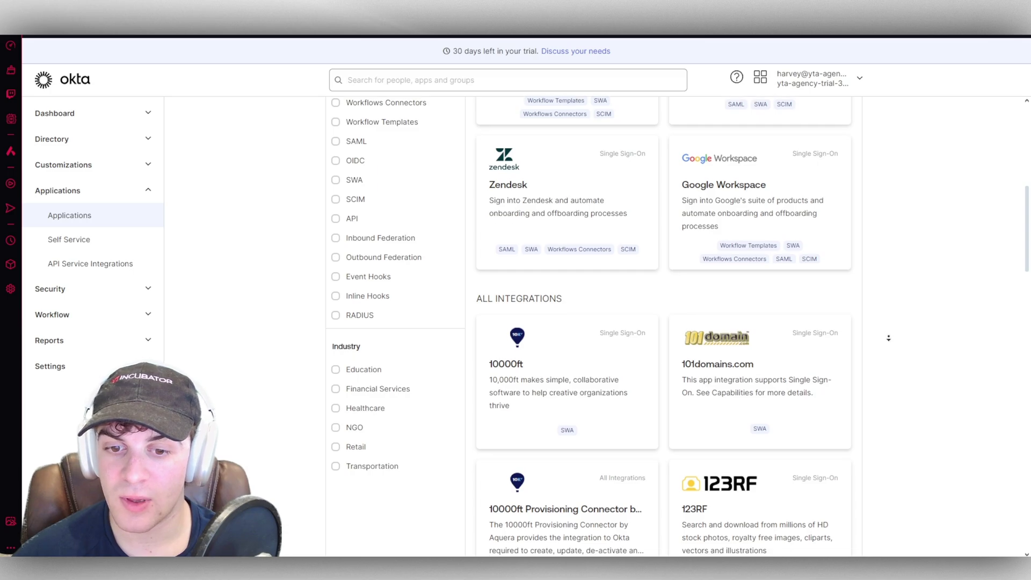
pyautogui.scroll(-1, 888, 338)
pyautogui.scroll(10, 616, 233)
pyautogui.click(527, 206)
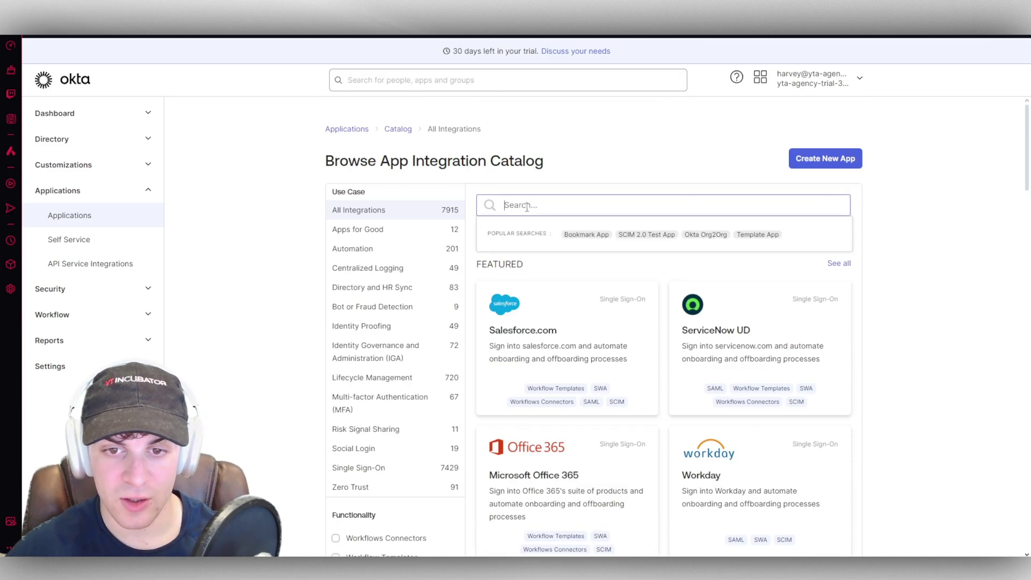
pyautogui.write('slack')
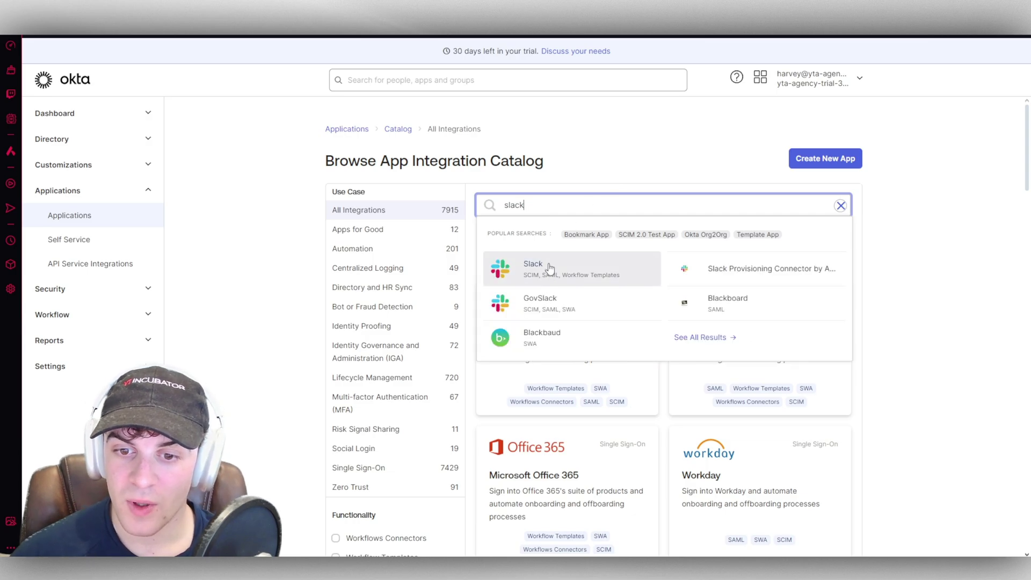
pyautogui.click(605, 277)
pyautogui.click(727, 178)
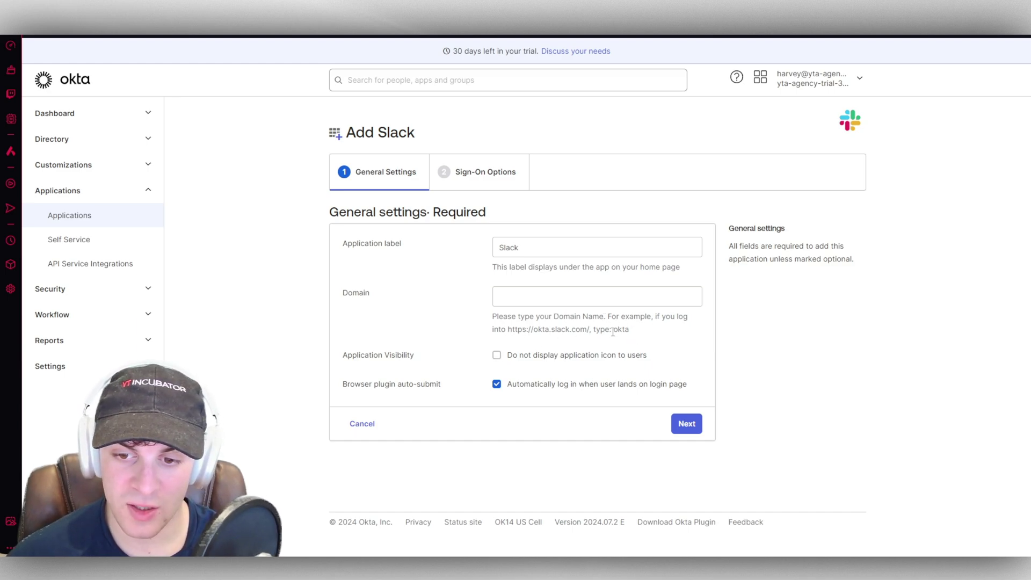
# Step: Fill the Slack Domain field with 'okta', copied from the example hint
pyautogui.doubleClick(613, 329)
pyautogui.moveTo(612, 329); pyautogui.dragTo(537, 297)
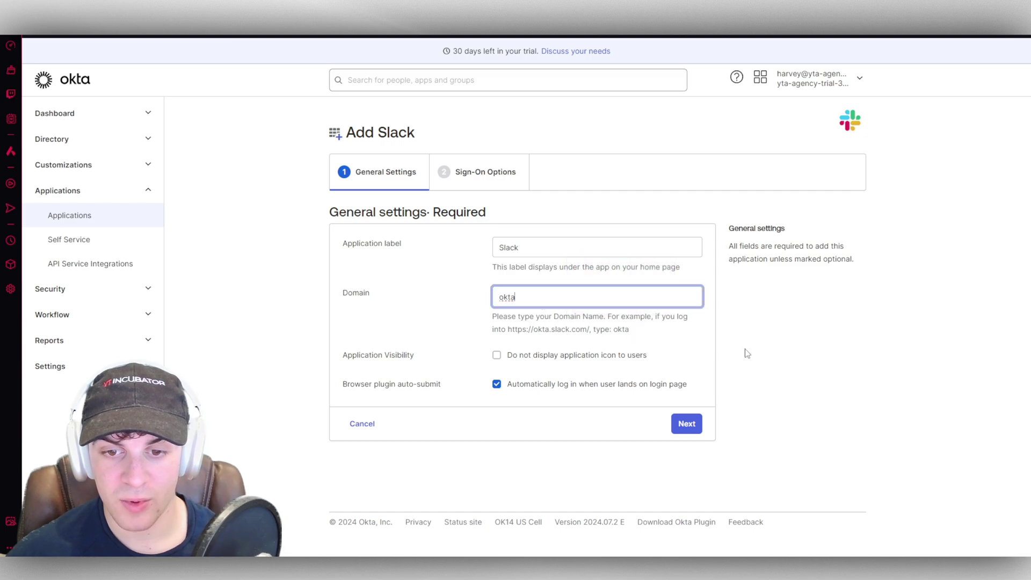
pyautogui.click(747, 353)
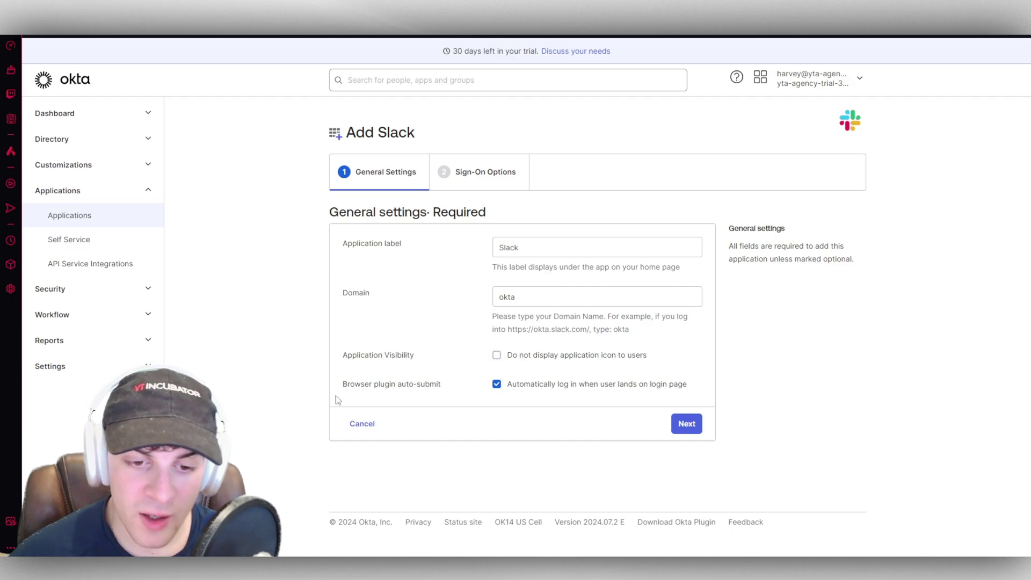
# Step: Continue to Slack's Sign-On Options, review them and submit with Done
pyautogui.click(686, 424)
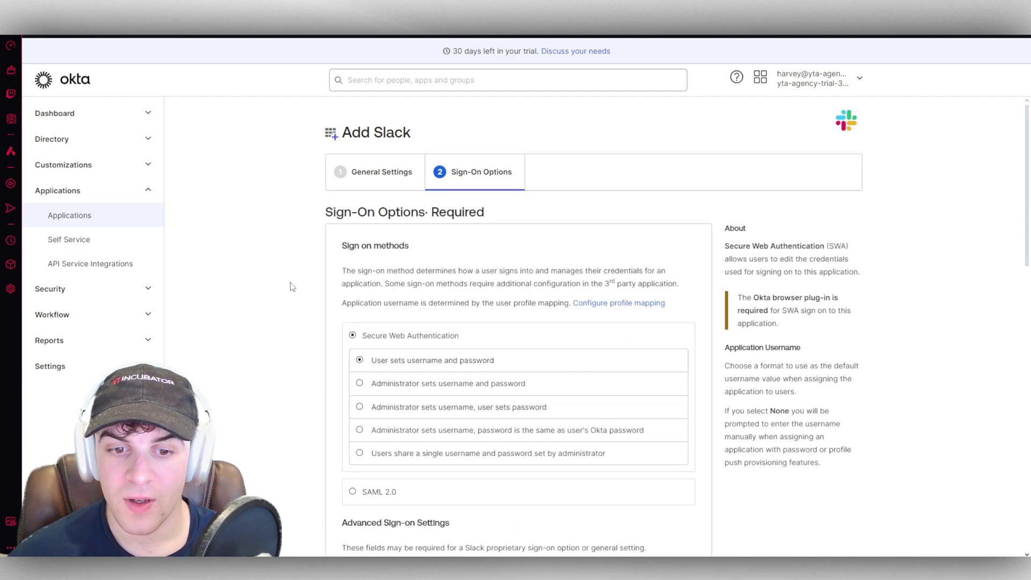
pyautogui.scroll(-1, 349, 295)
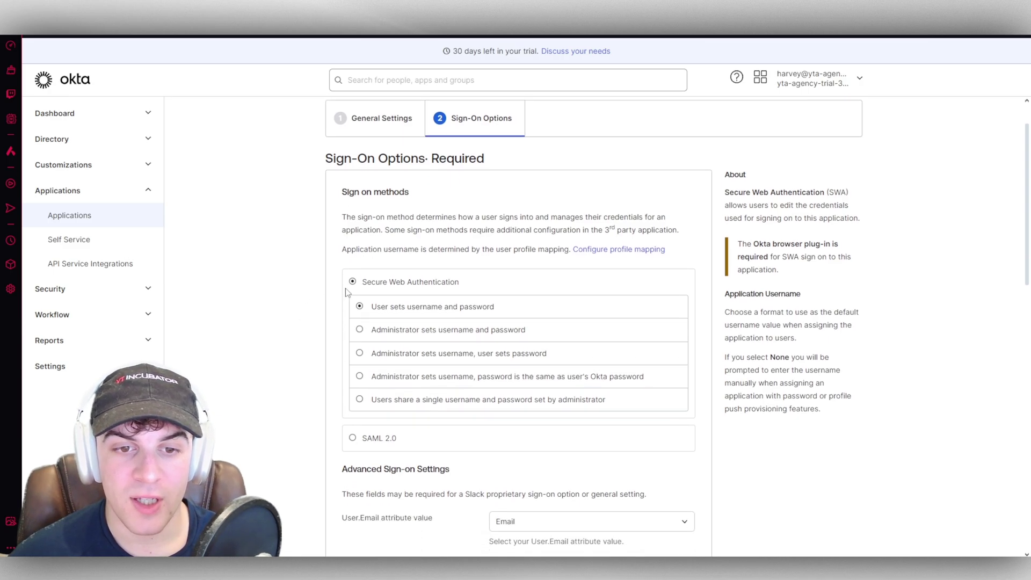
pyautogui.scroll(-2, 321, 288)
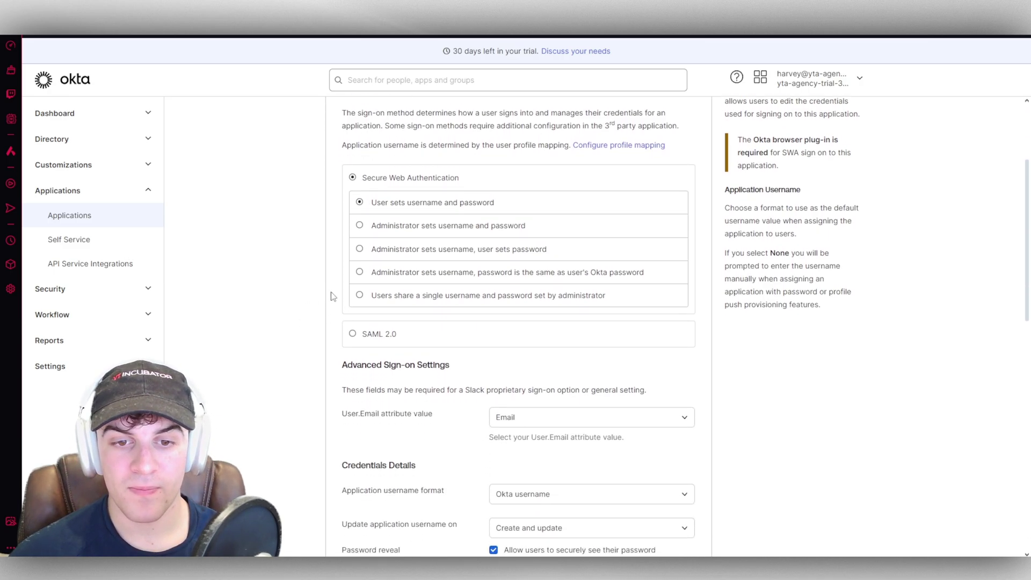
pyautogui.scroll(2, 334, 298)
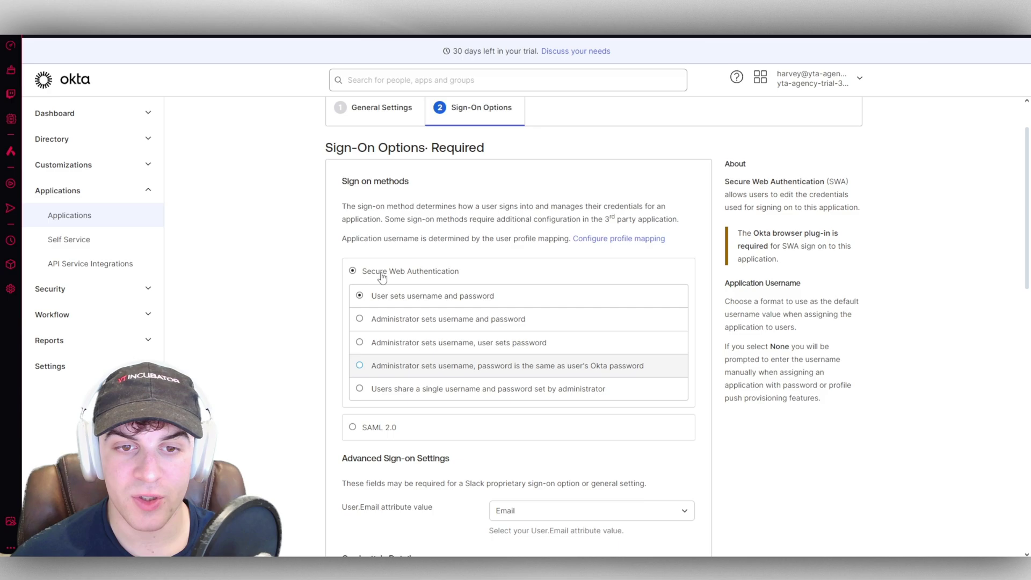
pyautogui.scroll(-3, 414, 321)
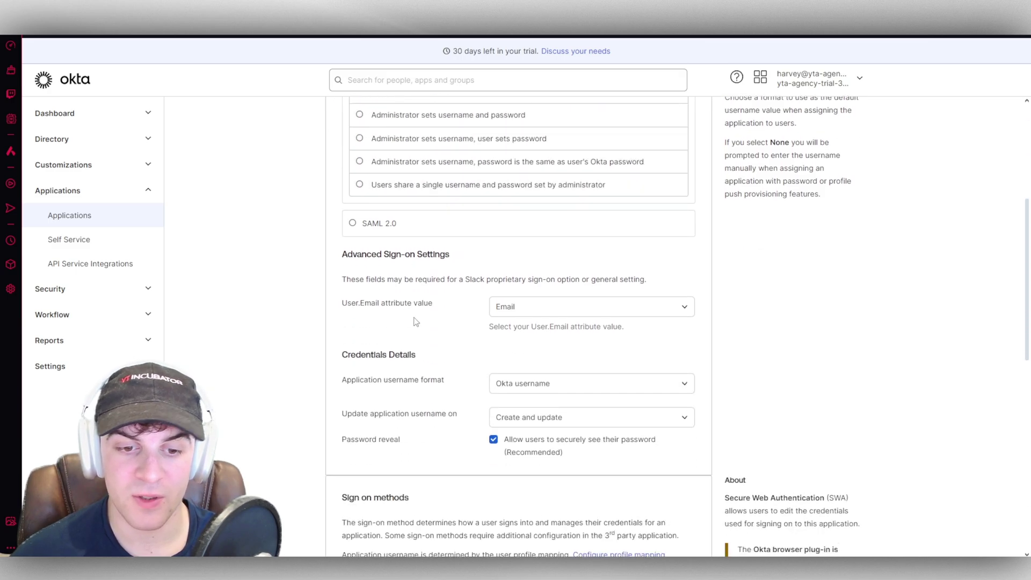
pyautogui.scroll(-5, 441, 333)
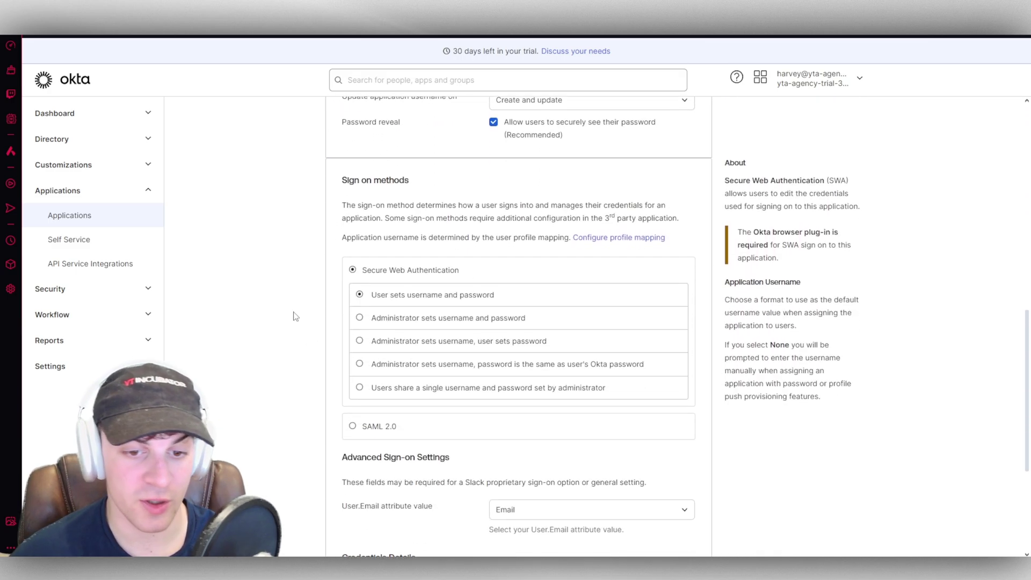
pyautogui.scroll(-4, 322, 204)
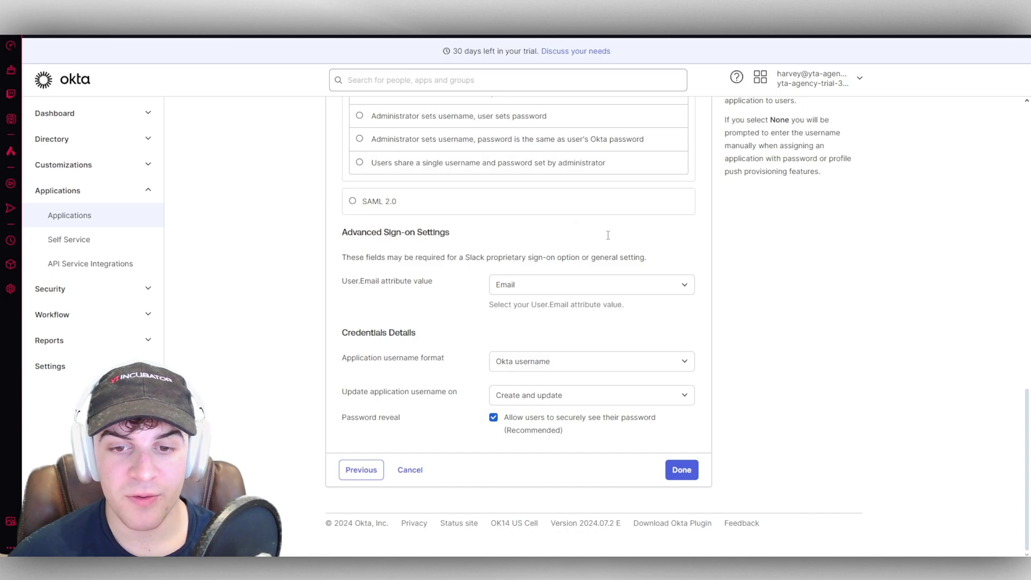
pyautogui.click(681, 471)
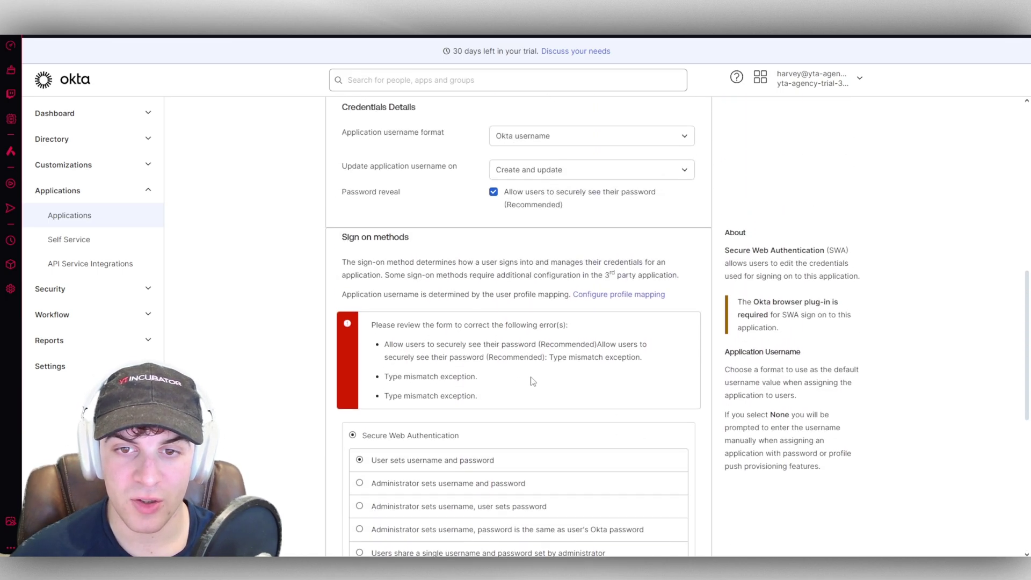
pyautogui.scroll(10, 483, 349)
pyautogui.scroll(2, 306, 230)
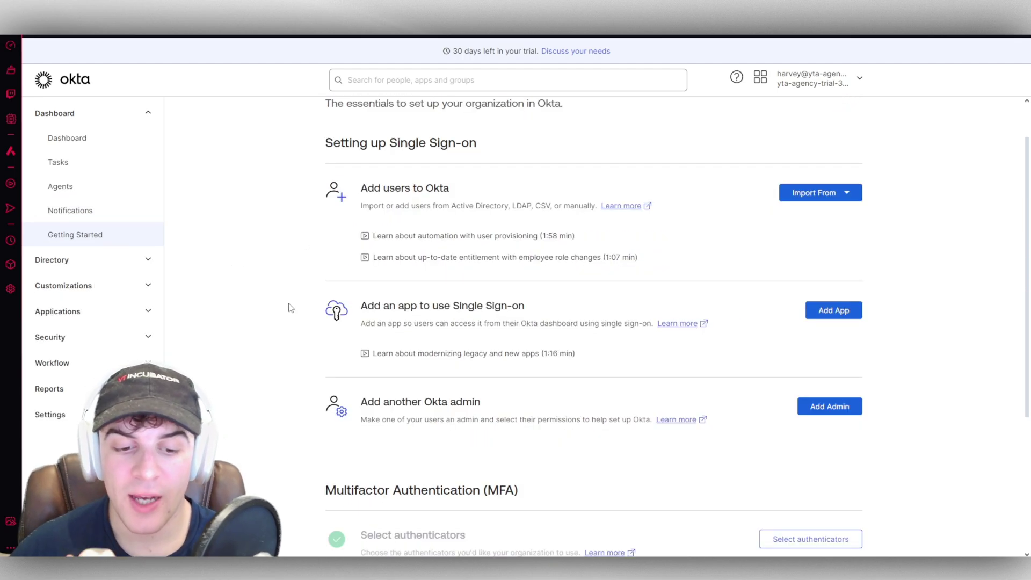
pyautogui.scroll(-2, 527, 287)
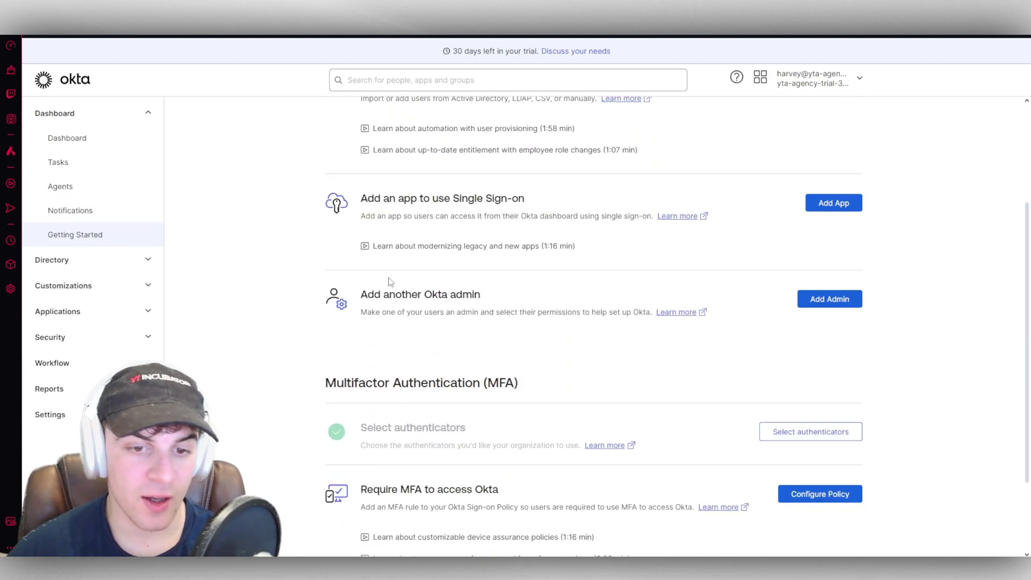
pyautogui.moveTo(363, 295); pyautogui.dragTo(479, 294)
pyautogui.click(476, 295)
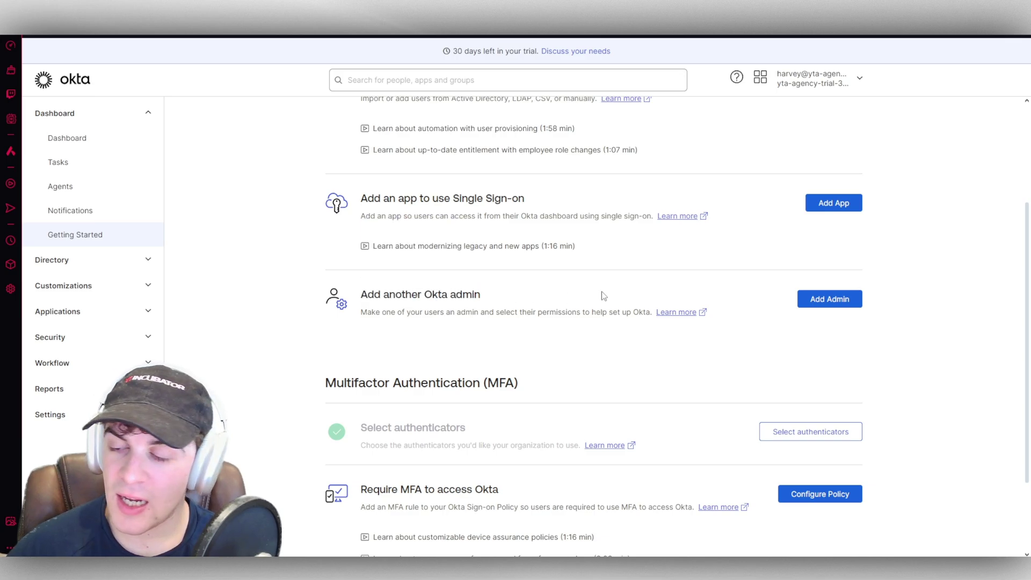
pyautogui.click(837, 297)
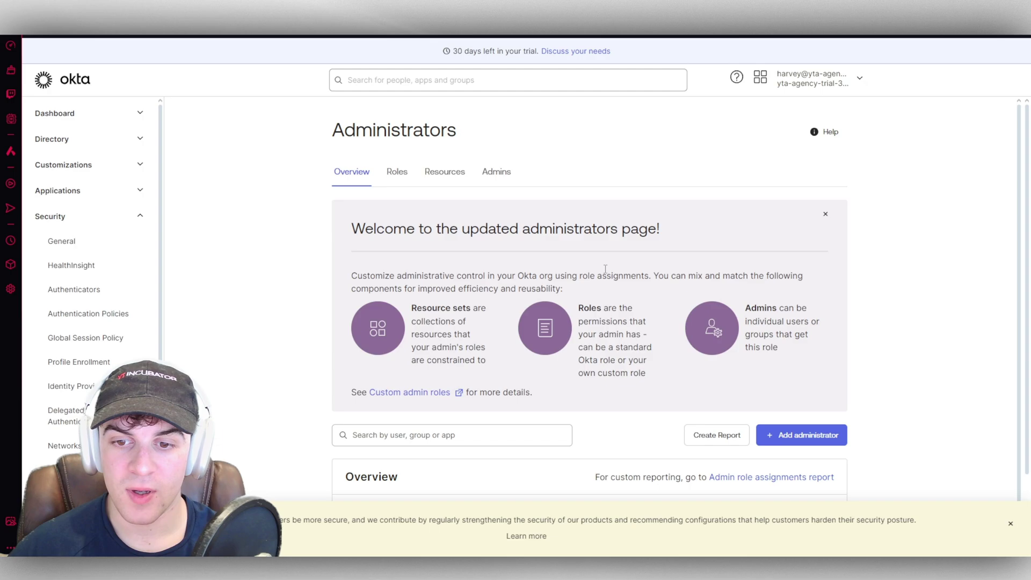
pyautogui.click(805, 437)
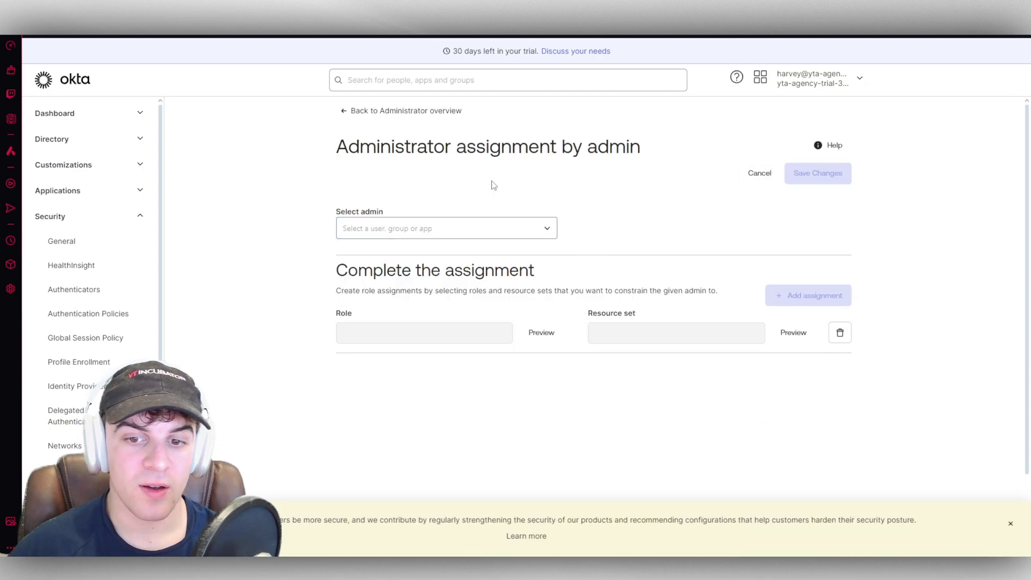
pyautogui.scroll(-2, 676, 250)
pyautogui.scroll(2, 519, 239)
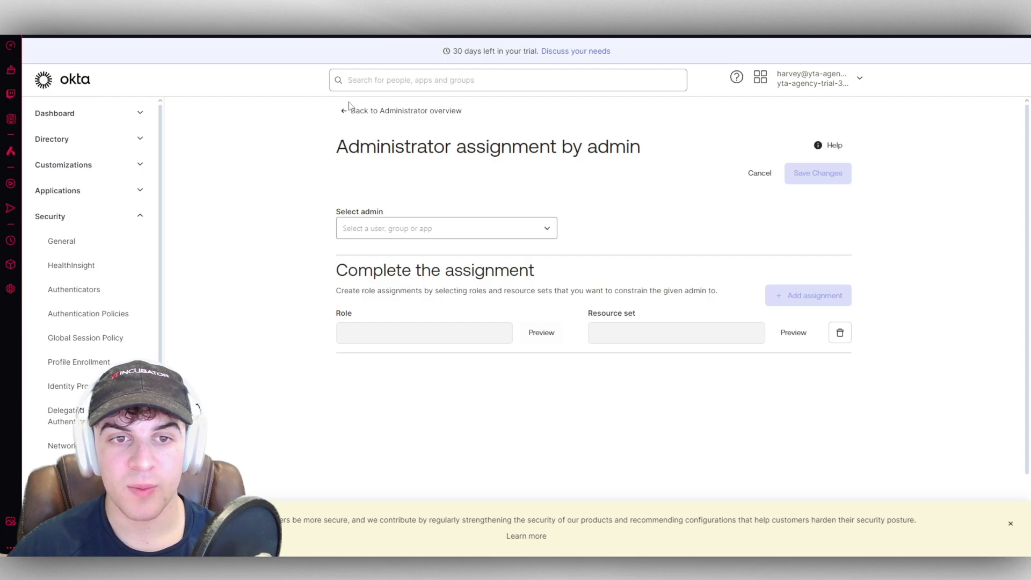
pyautogui.click(114, 114)
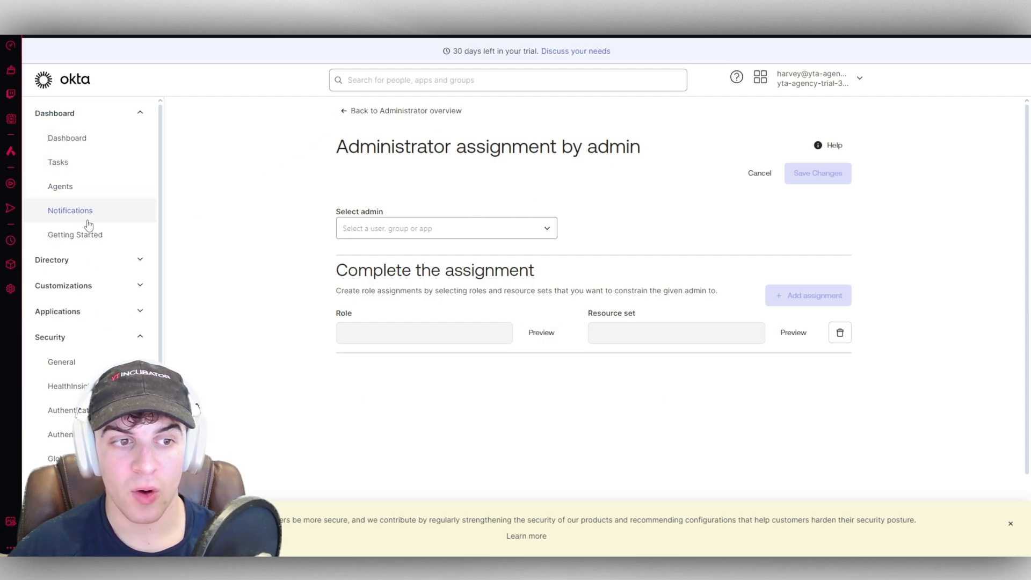
pyautogui.click(93, 236)
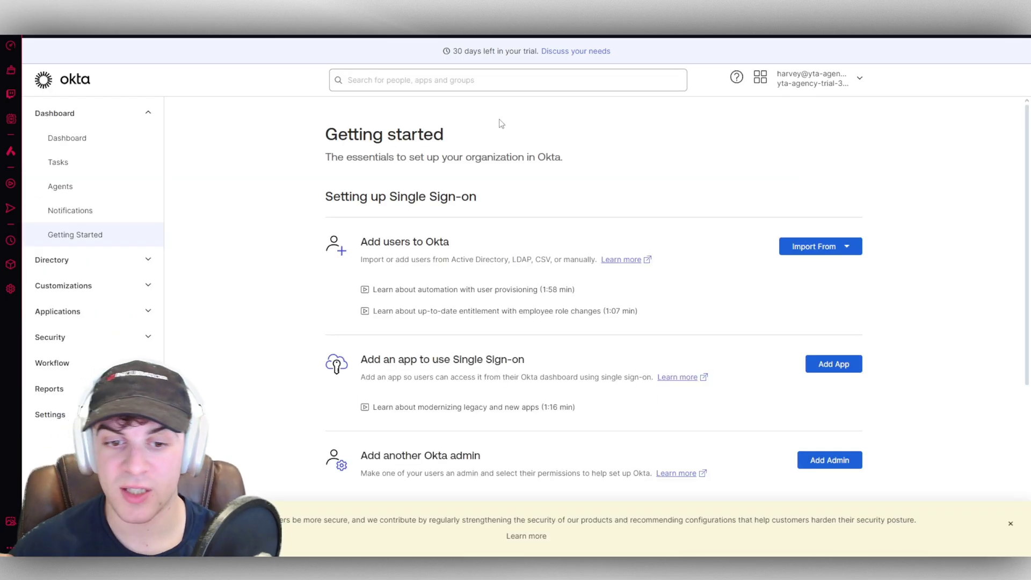
# Step: Add Google Authenticator from the authenticators setup page and confirm it
pyautogui.scroll(-5, 501, 124)
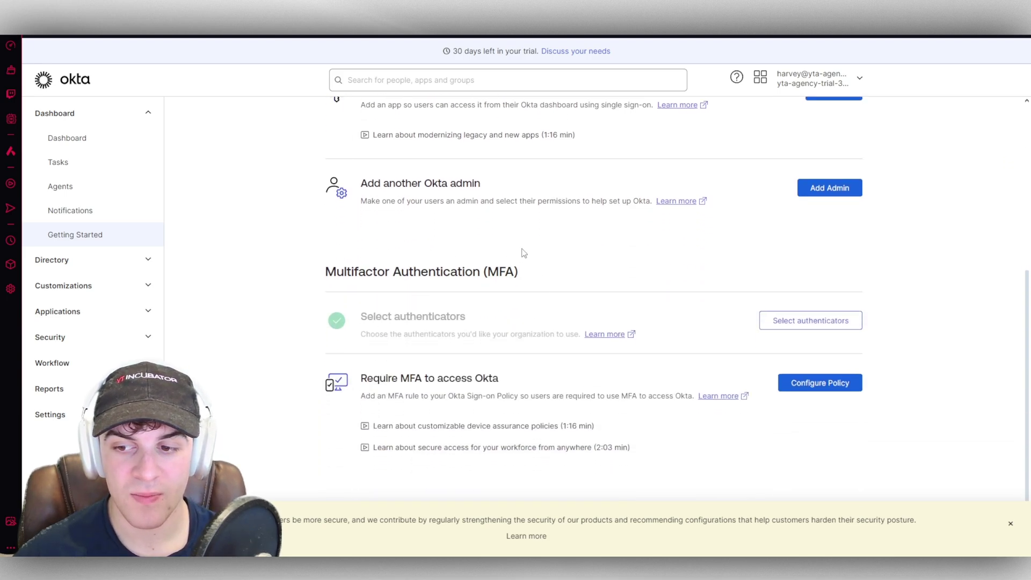
pyautogui.moveTo(374, 317); pyautogui.dragTo(465, 318)
pyautogui.click(478, 323)
pyautogui.click(481, 338)
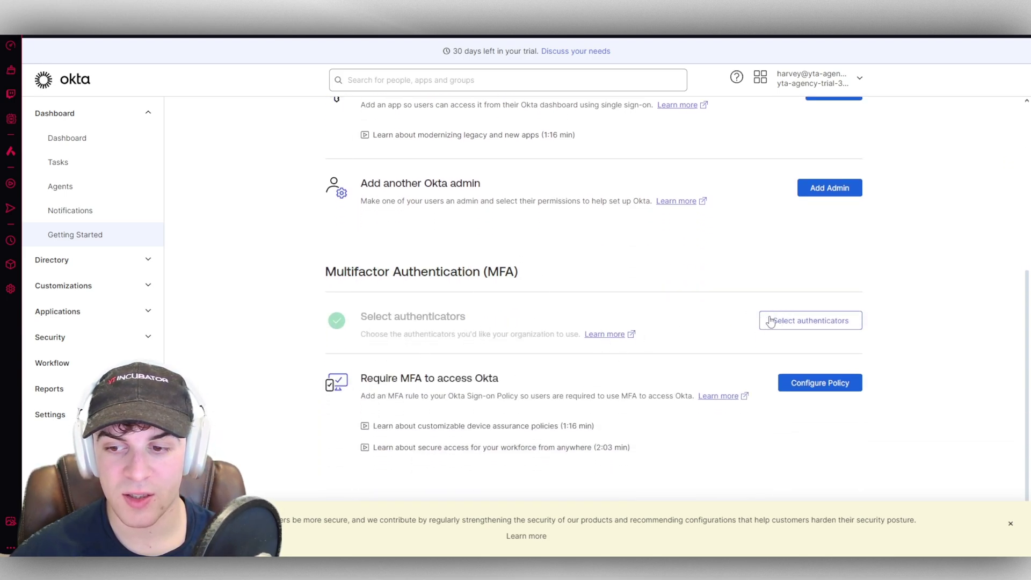
pyautogui.click(810, 320)
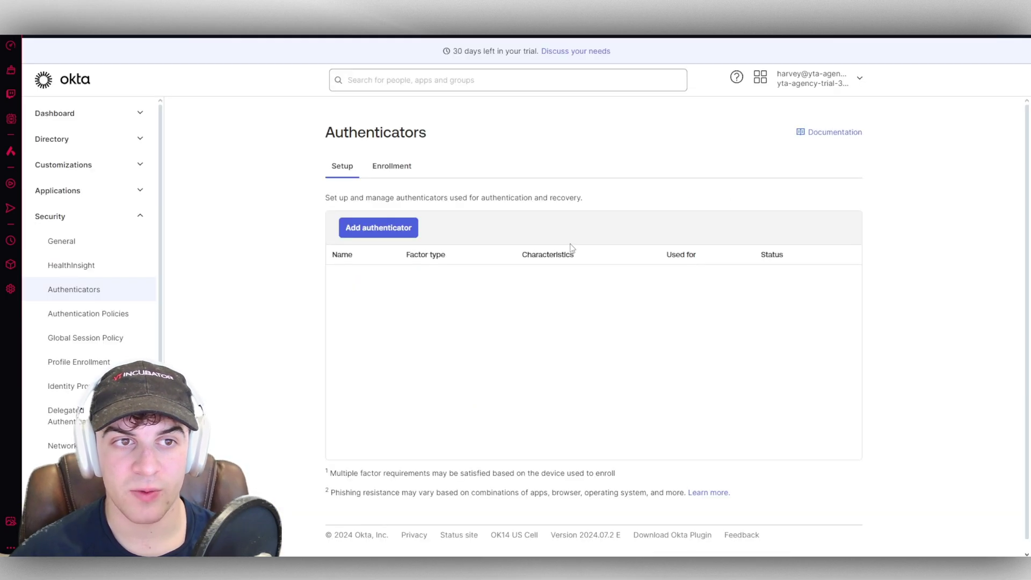
pyautogui.click(374, 229)
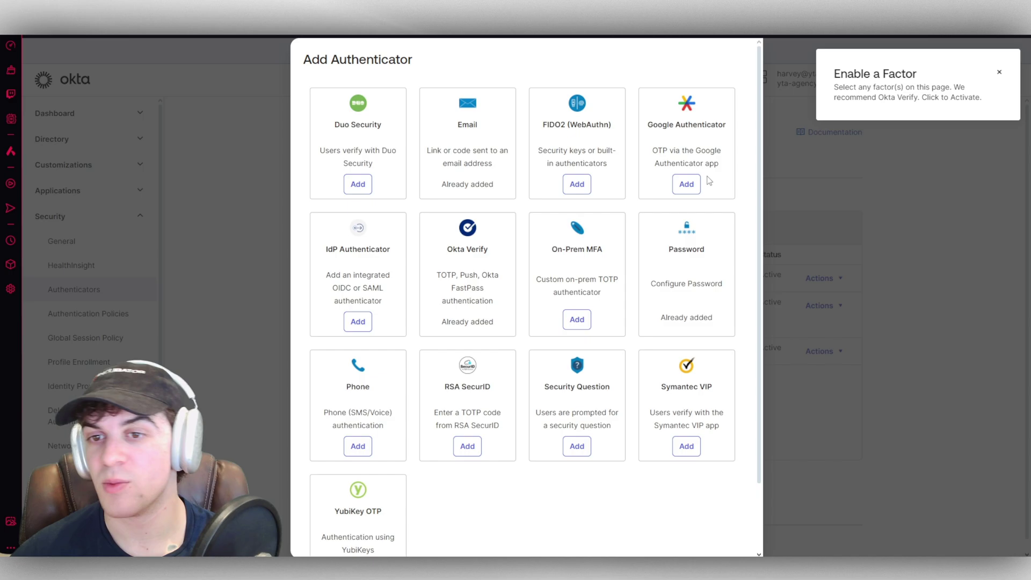
pyautogui.click(693, 188)
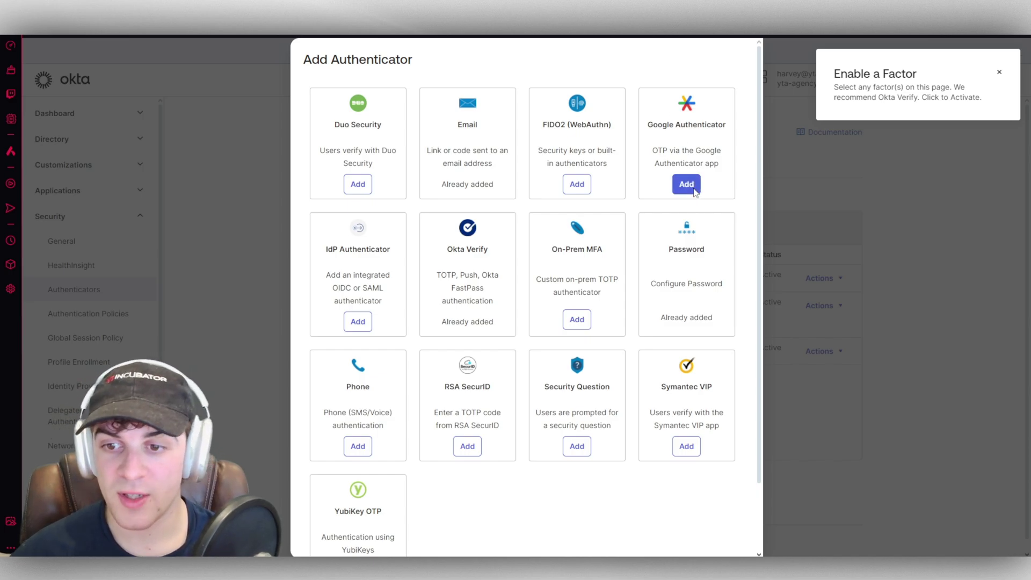
pyautogui.click(686, 184)
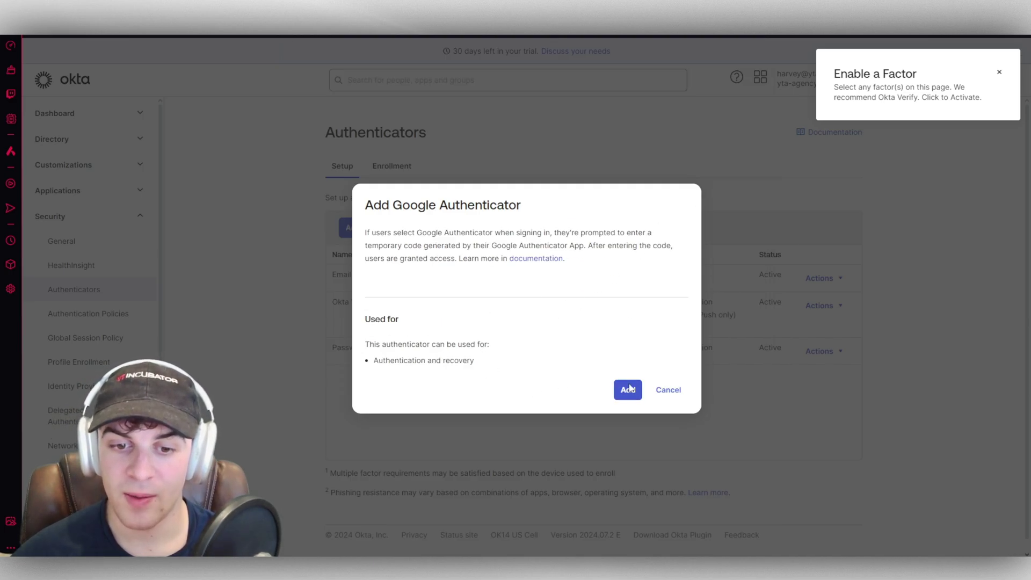
pyautogui.press('Return')
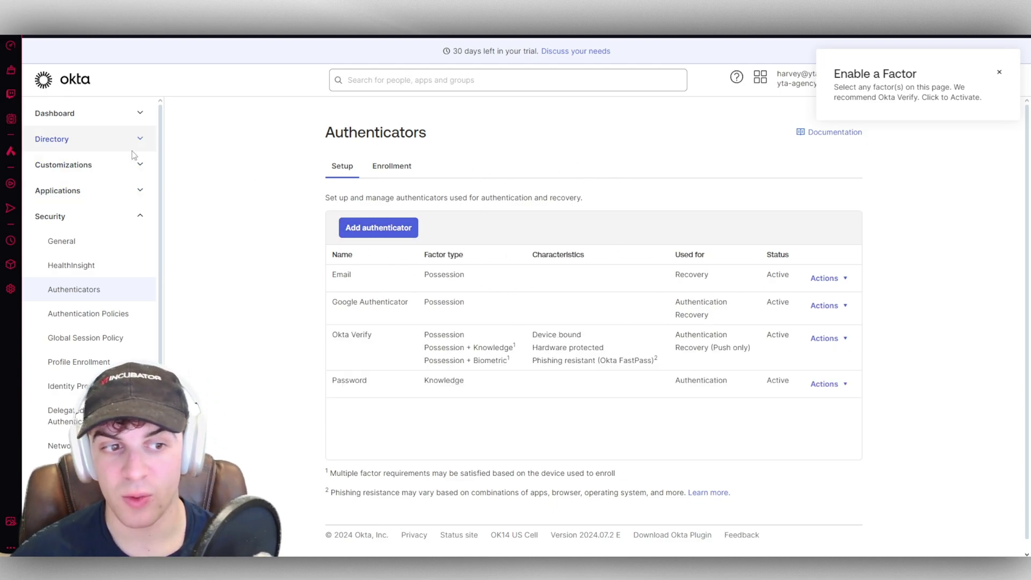
# Step: Return to the Getting Started checklist and scroll down to the MFA policy task
pyautogui.click(94, 112)
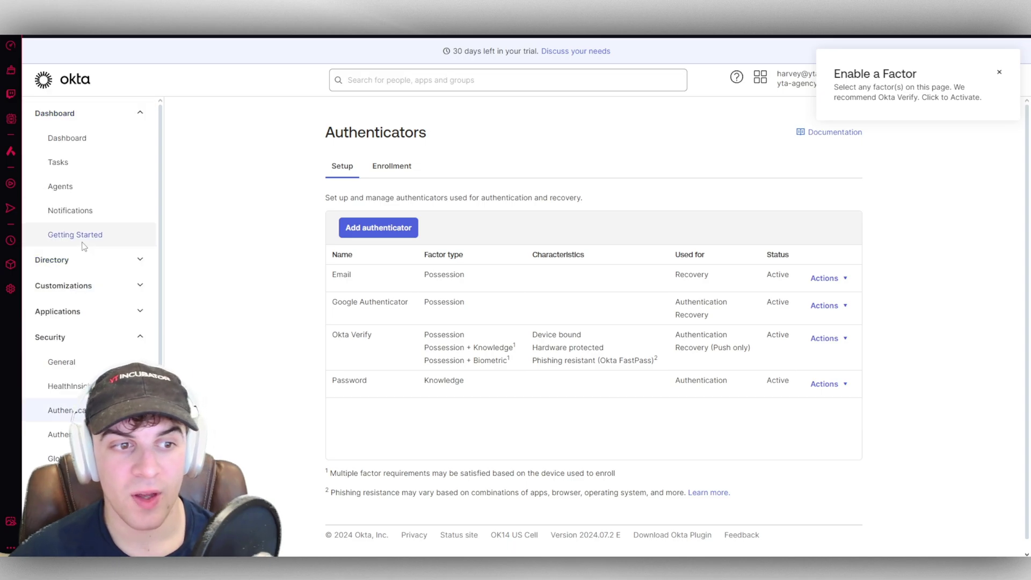
pyautogui.click(80, 236)
pyautogui.scroll(-5, 497, 282)
pyautogui.scroll(-1, 445, 351)
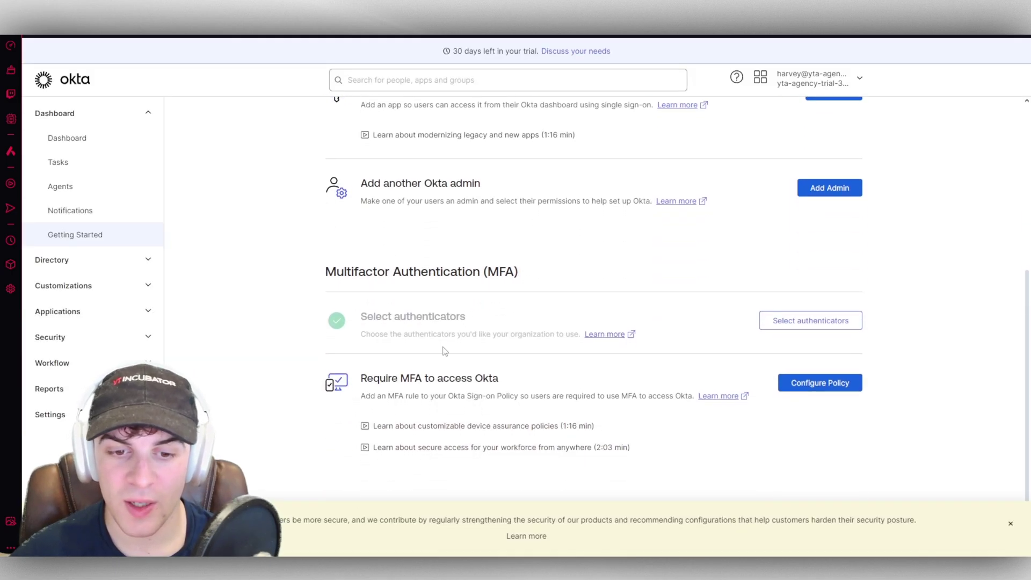
pyautogui.moveTo(377, 379); pyautogui.dragTo(436, 380)
pyautogui.click(391, 395)
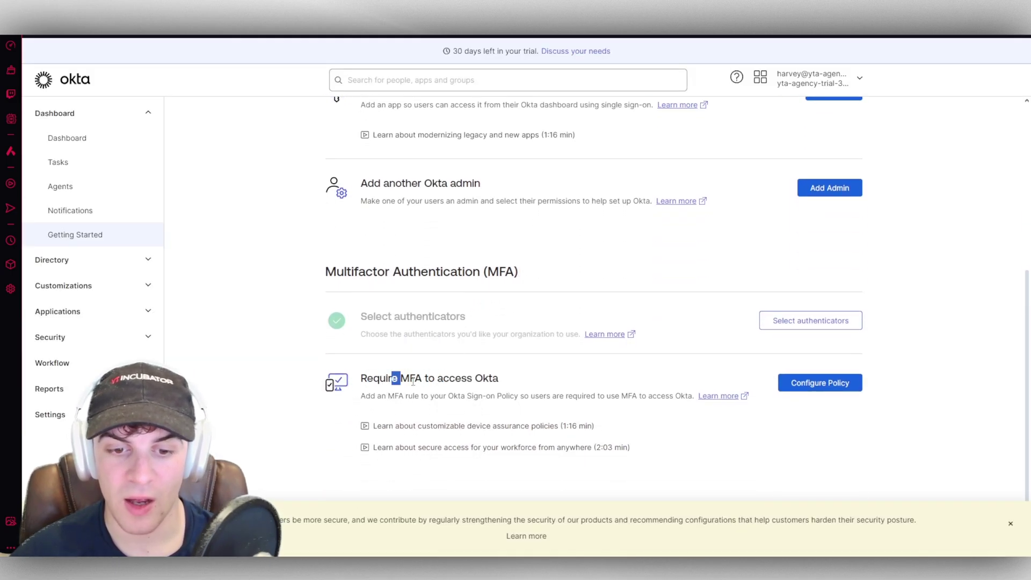
pyautogui.doubleClick(455, 378)
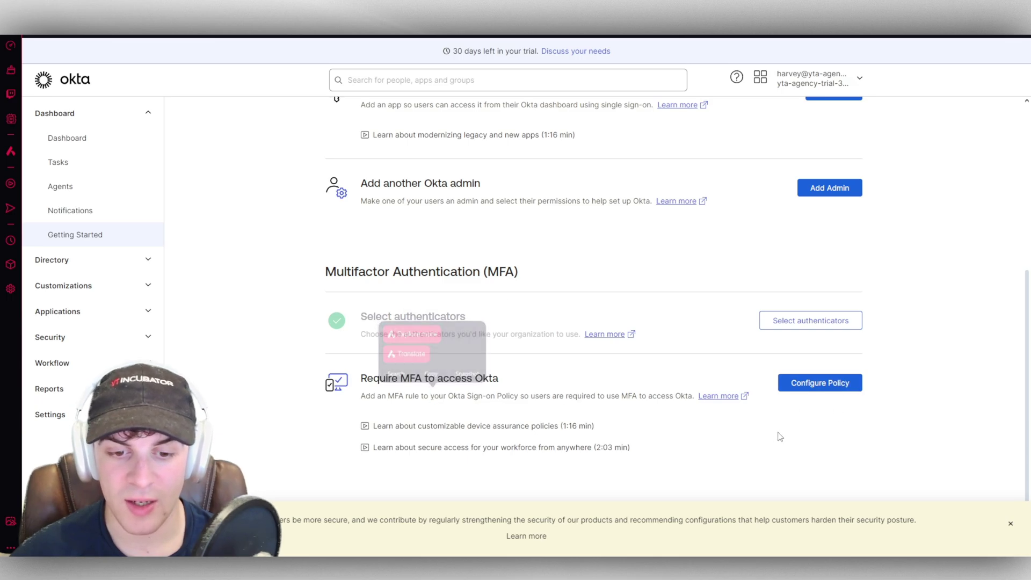
# Step: Start a new global session policy for MFA, cancel it, and go to the Dashboard
pyautogui.click(839, 384)
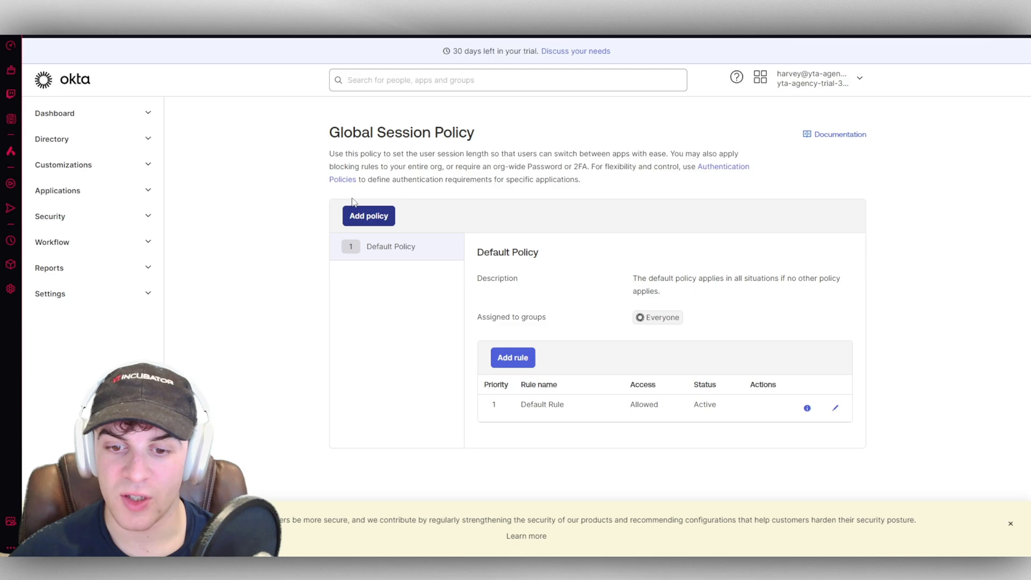
pyautogui.click(359, 214)
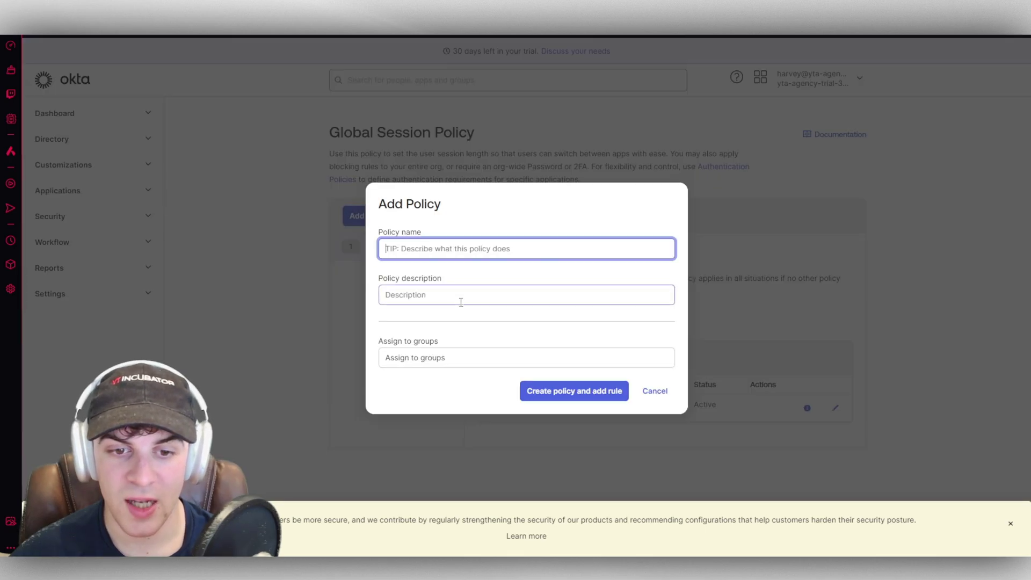
pyautogui.click(650, 392)
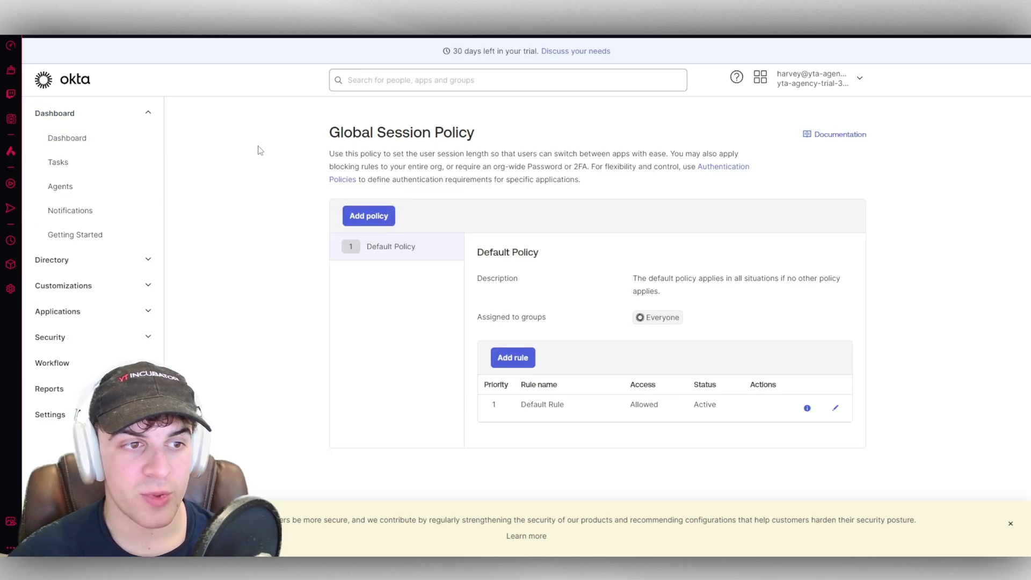
pyautogui.click(73, 139)
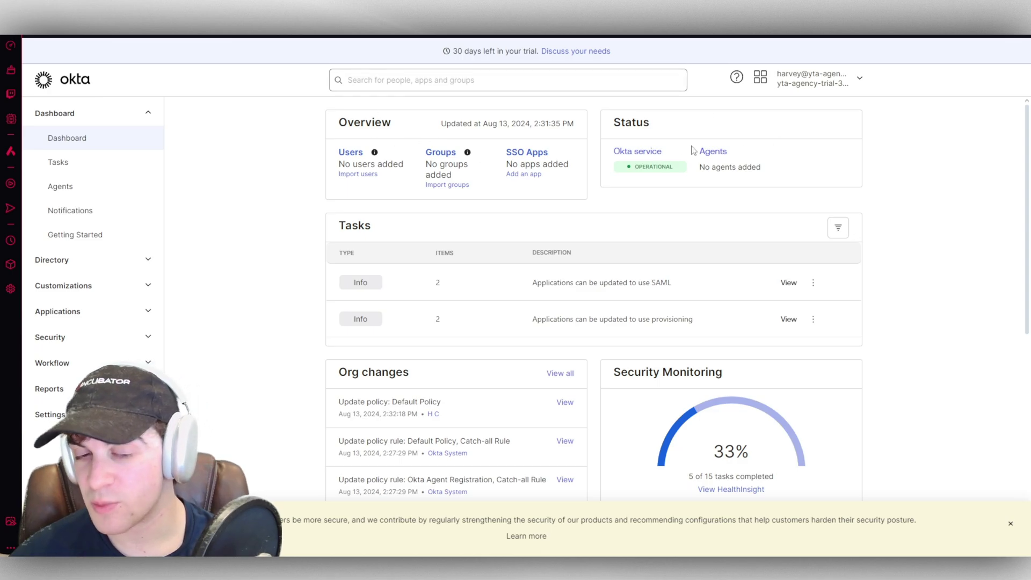
# Step: Open the SAML Capable Apps report listing two Slack apps, then head back to Reports
pyautogui.scroll(-7, 659, 102)
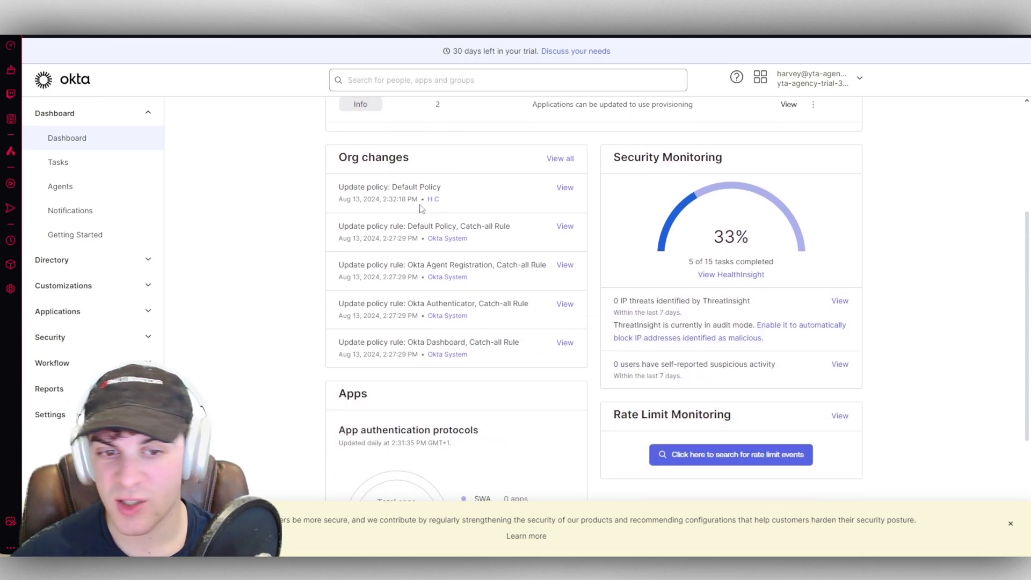
pyautogui.scroll(-1, 448, 251)
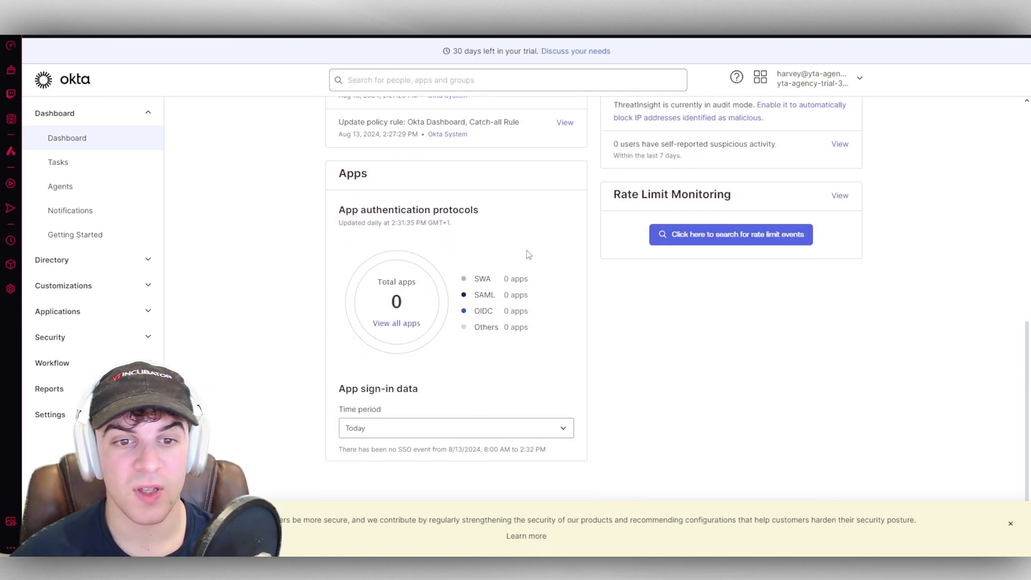
pyautogui.scroll(5, 628, 345)
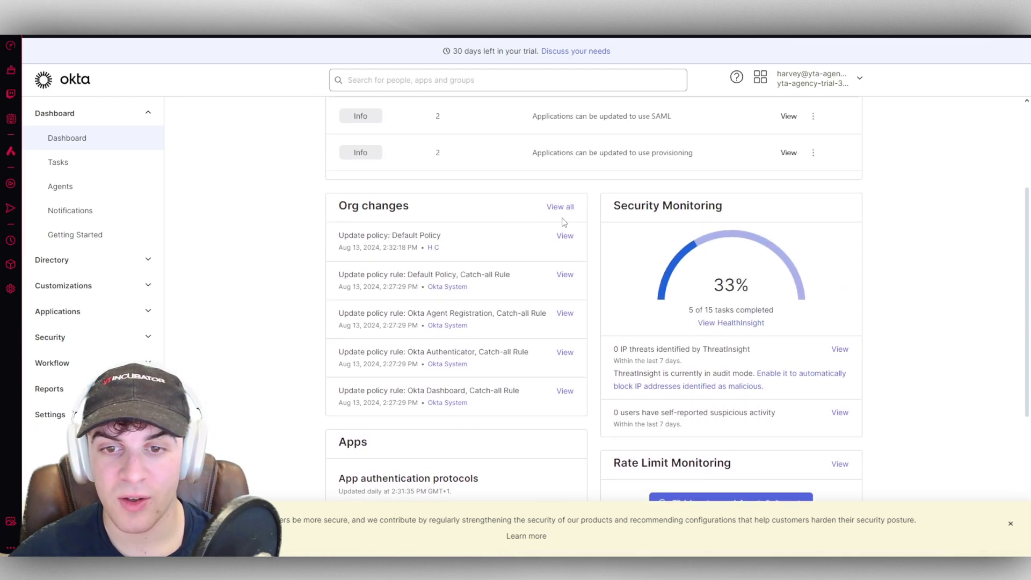
pyautogui.scroll(1, 564, 224)
pyautogui.scroll(2, 478, 268)
pyautogui.moveTo(611, 285); pyautogui.dragTo(599, 284)
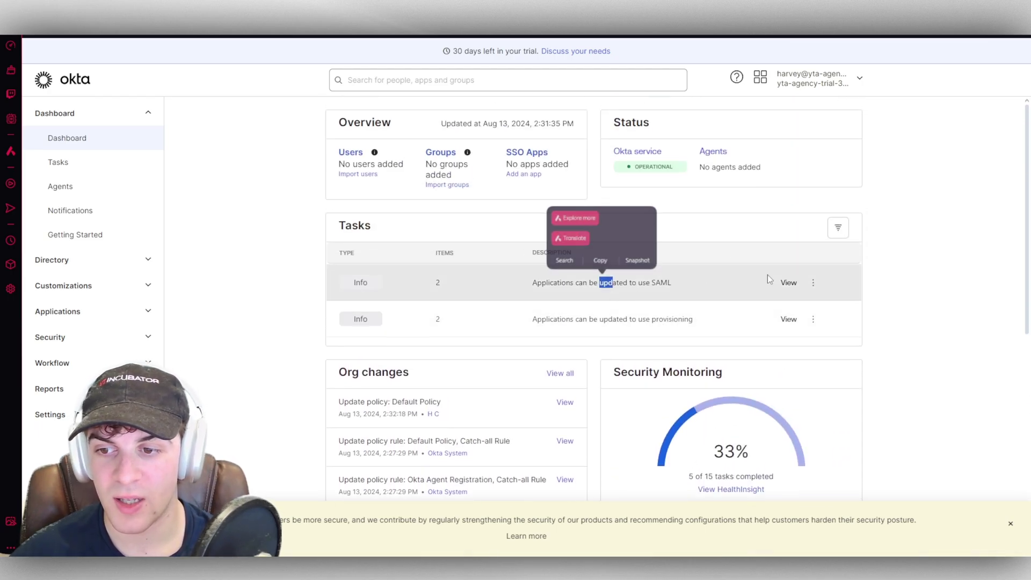
pyautogui.click(790, 283)
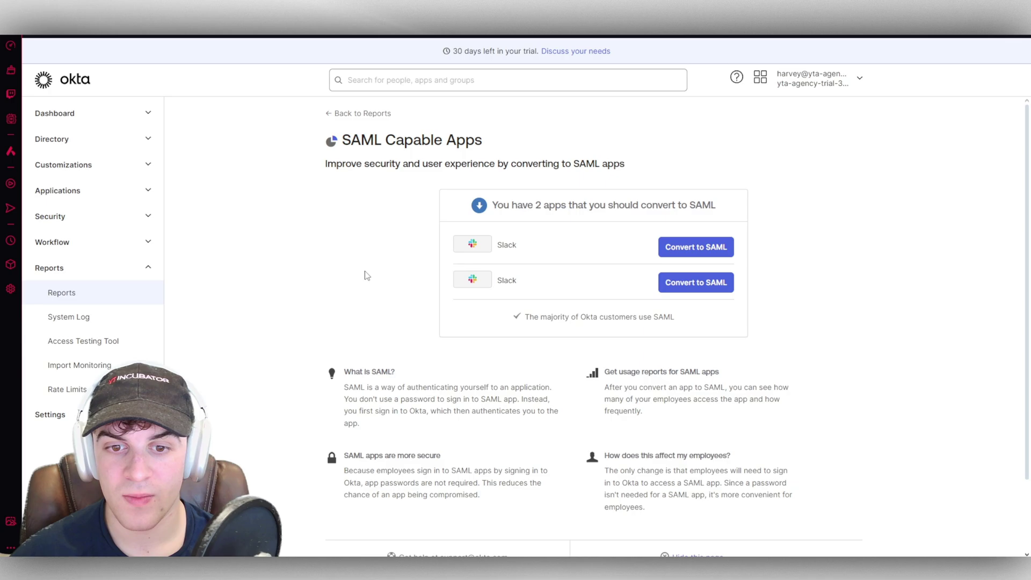
pyautogui.click(362, 167)
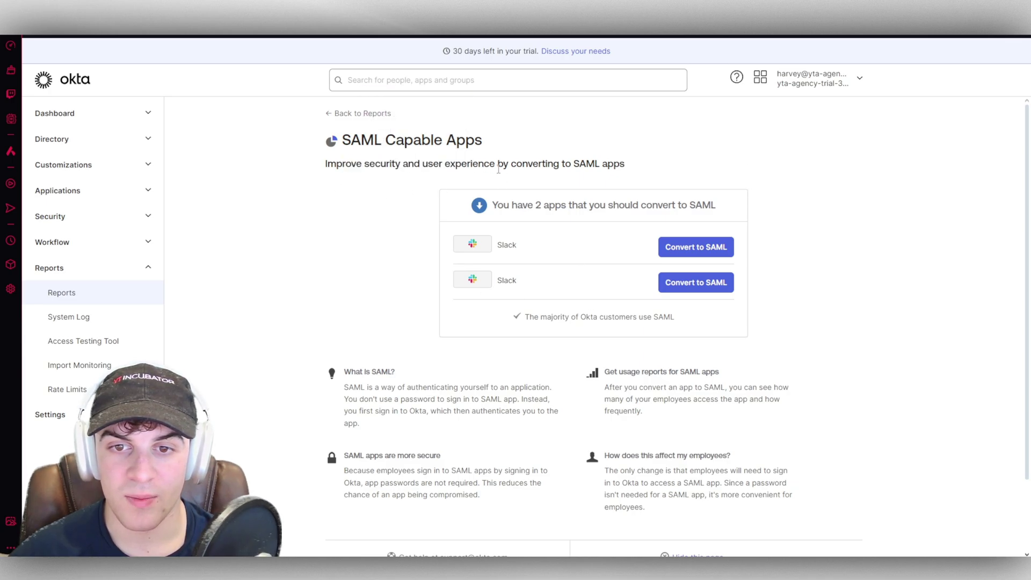
pyautogui.scroll(-2, 865, 382)
pyautogui.scroll(2, 664, 198)
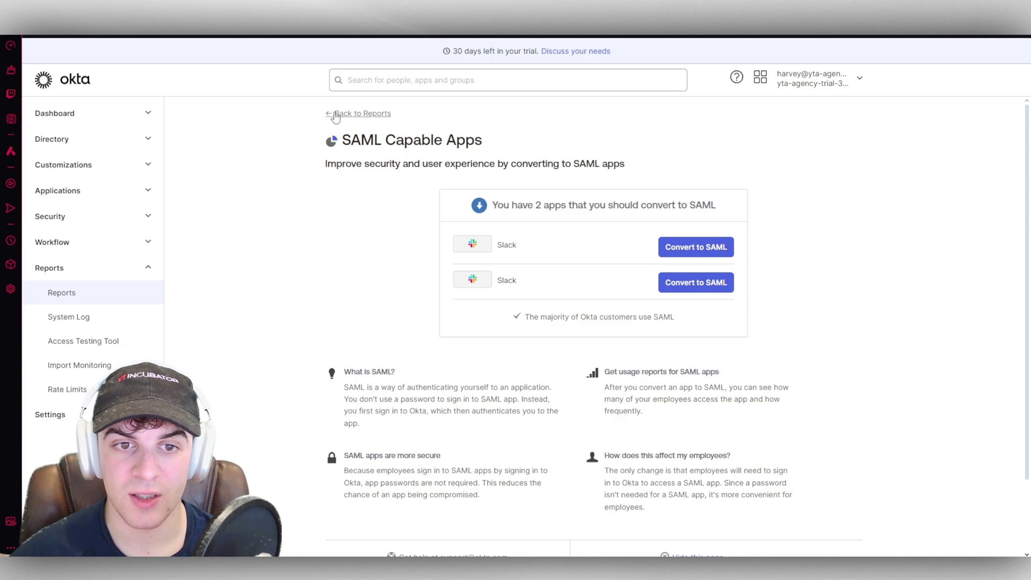
pyautogui.click(380, 113)
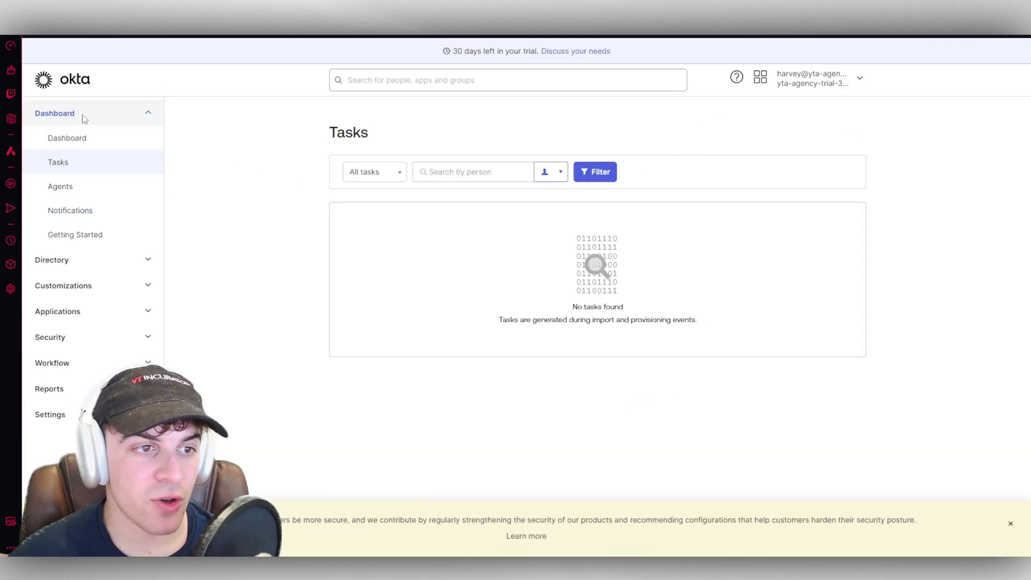
# Step: Check the Agents, Notifications and People pages, then open Groups showing Everyone and Okta Administrators
pyautogui.click(67, 188)
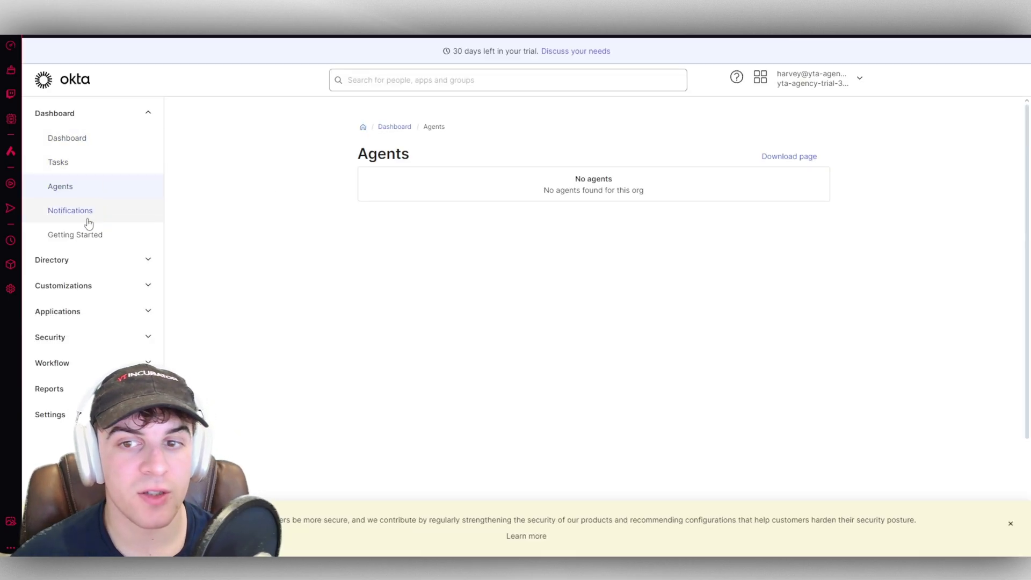
pyautogui.click(86, 220)
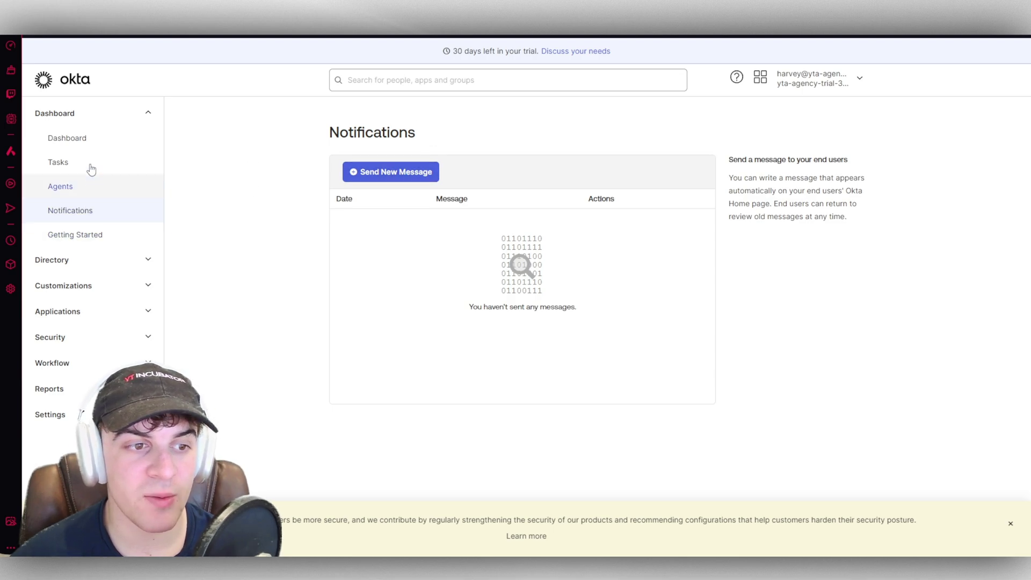
pyautogui.click(134, 260)
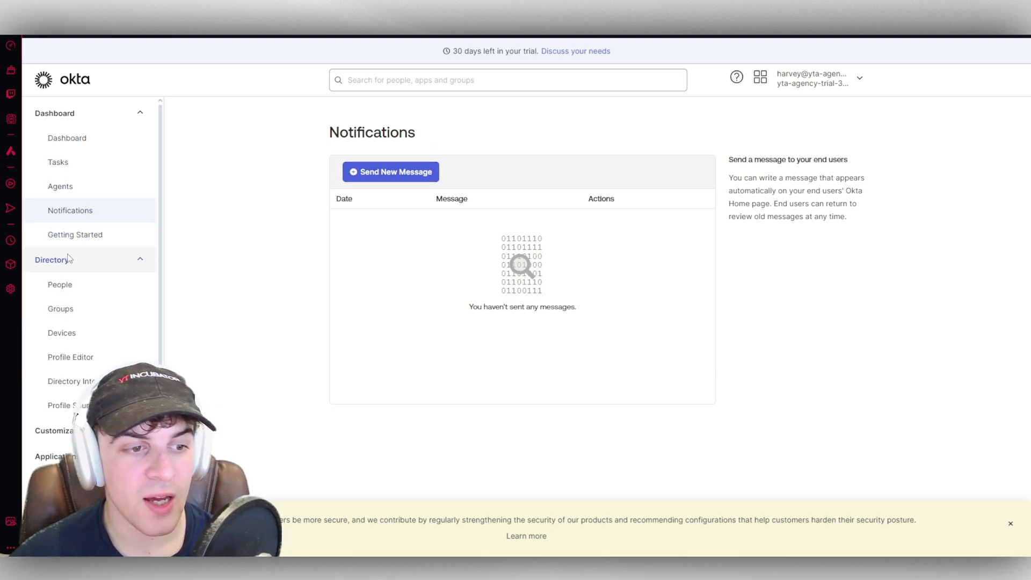
pyautogui.click(67, 259)
pyautogui.click(65, 261)
pyautogui.click(147, 284)
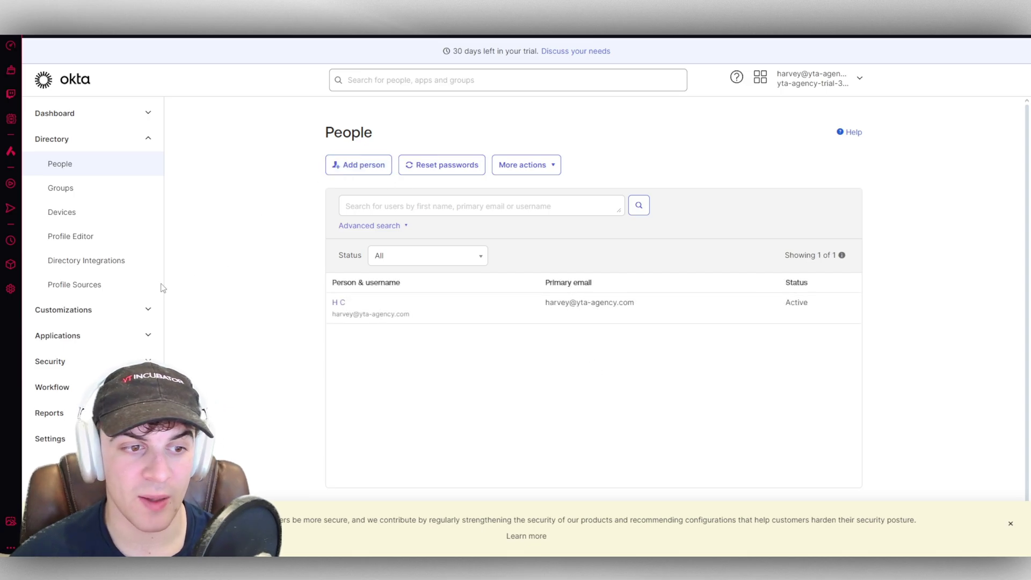
pyautogui.click(72, 188)
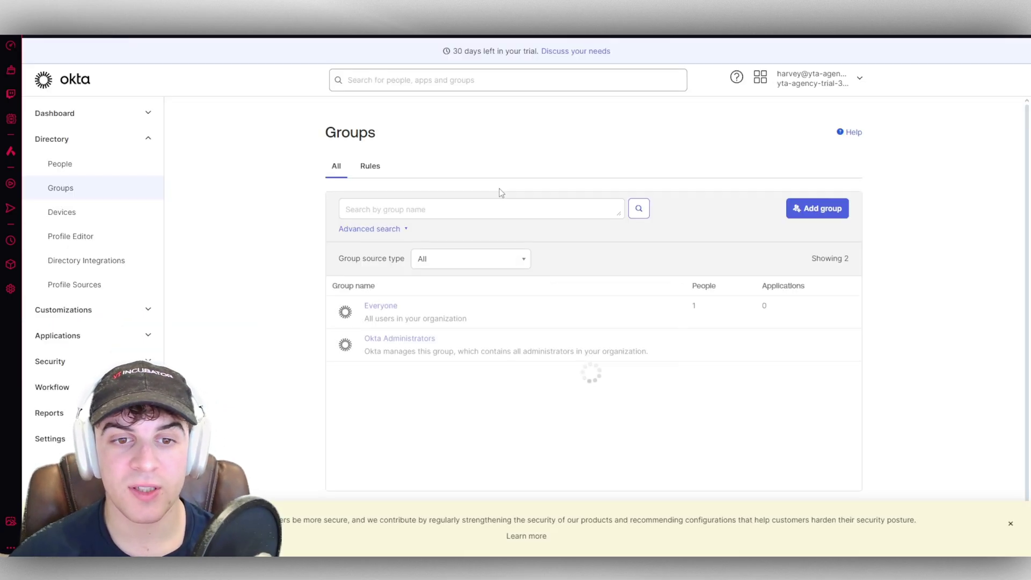
# Step: Create a group named Admins, then reopen it from the groups list to confirm it has no members
pyautogui.click(804, 206)
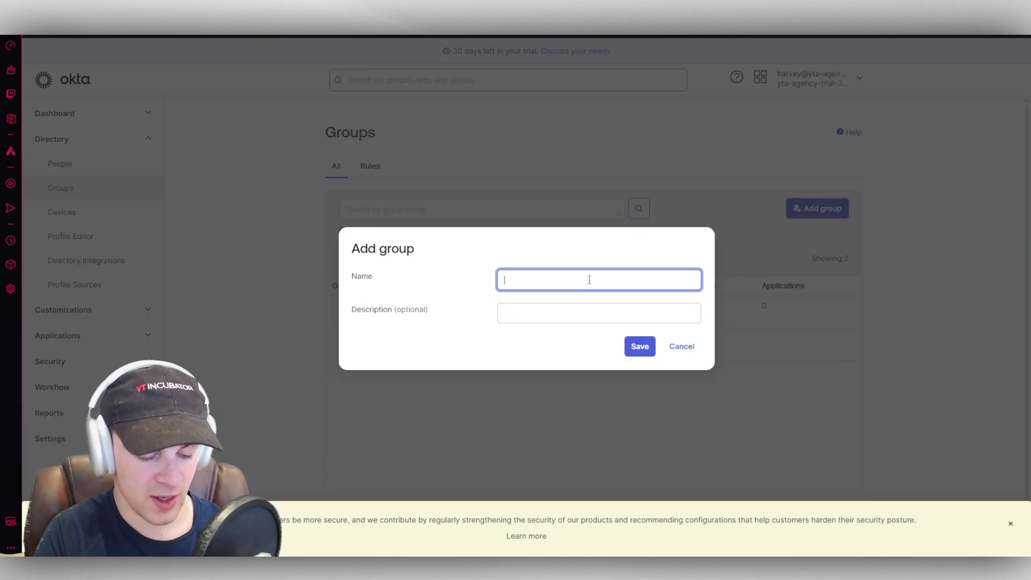
pyautogui.write('Admins')
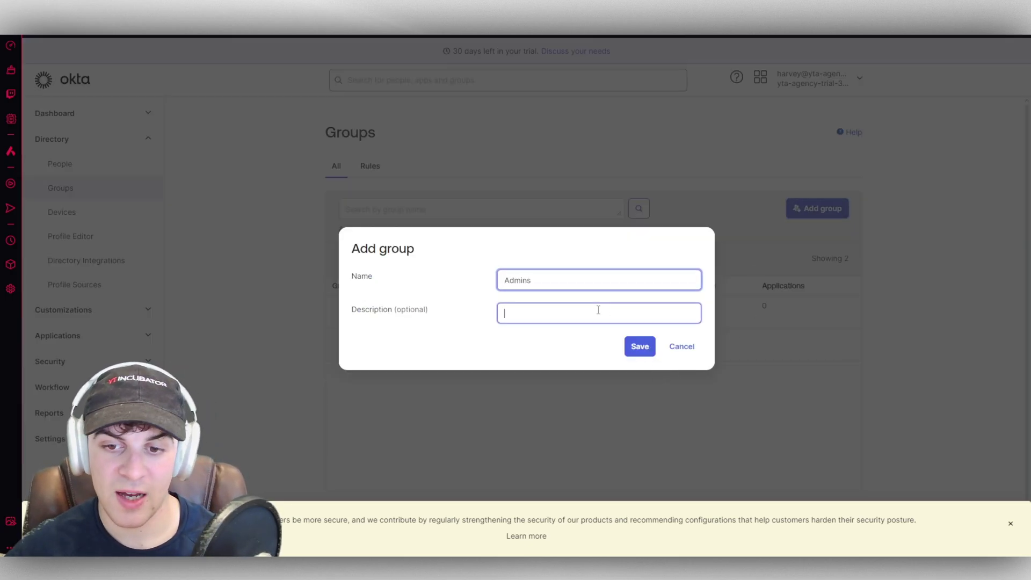
pyautogui.click(596, 312)
pyautogui.click(639, 347)
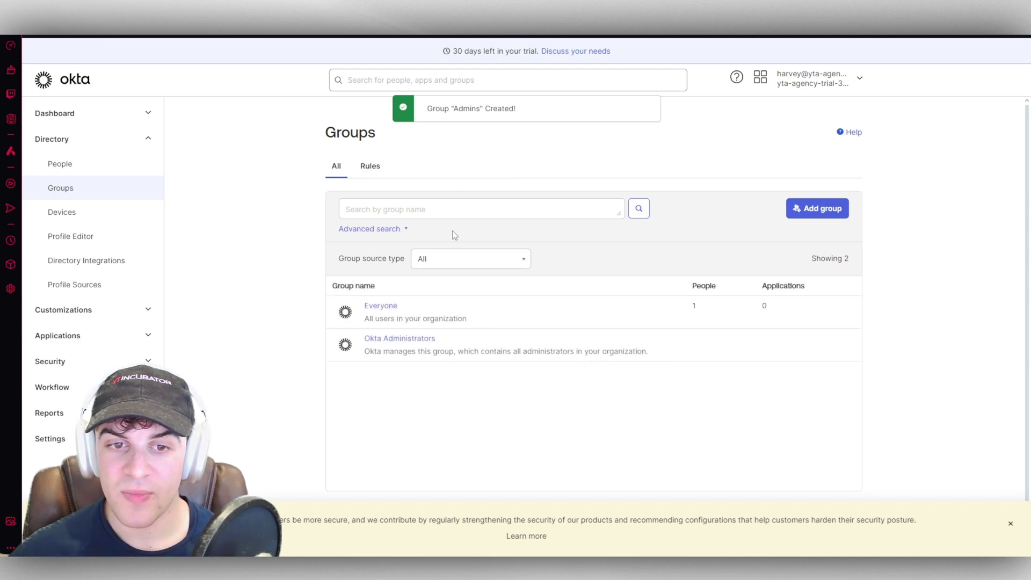
pyautogui.click(363, 166)
pyautogui.click(338, 169)
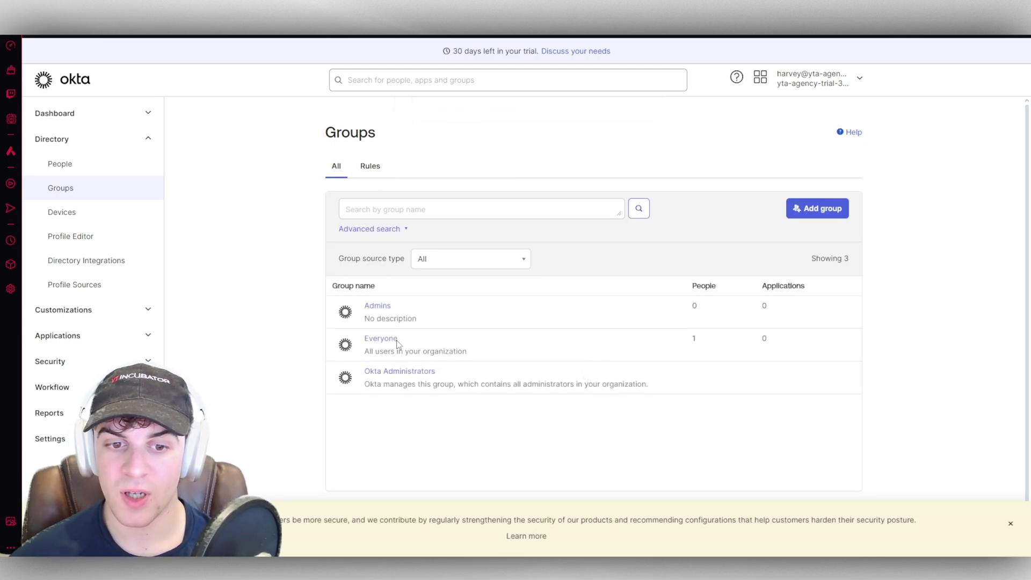
pyautogui.click(378, 306)
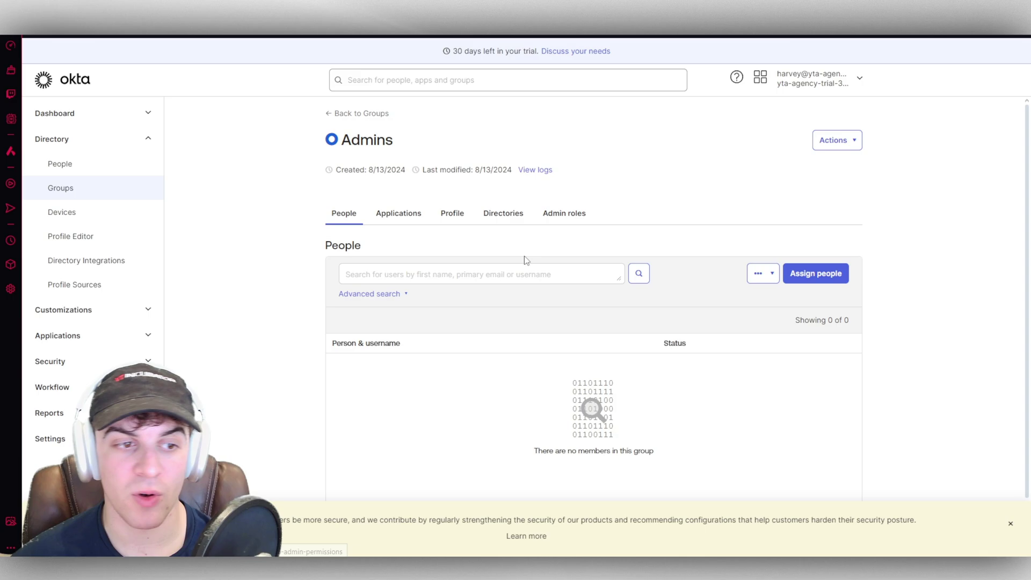
# Step: Return to the groups list and review the Devices page
pyautogui.click(346, 115)
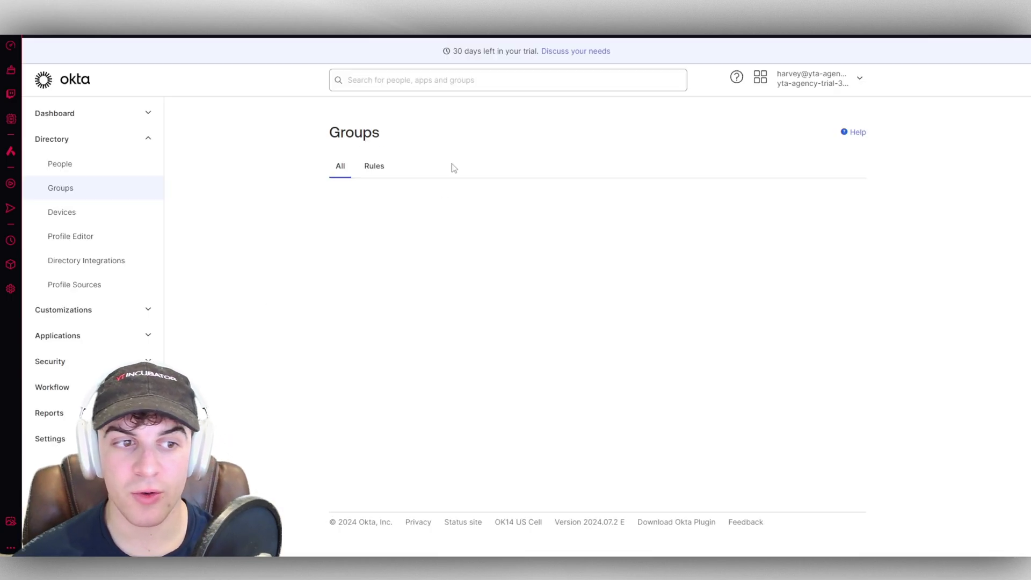
pyautogui.click(420, 290)
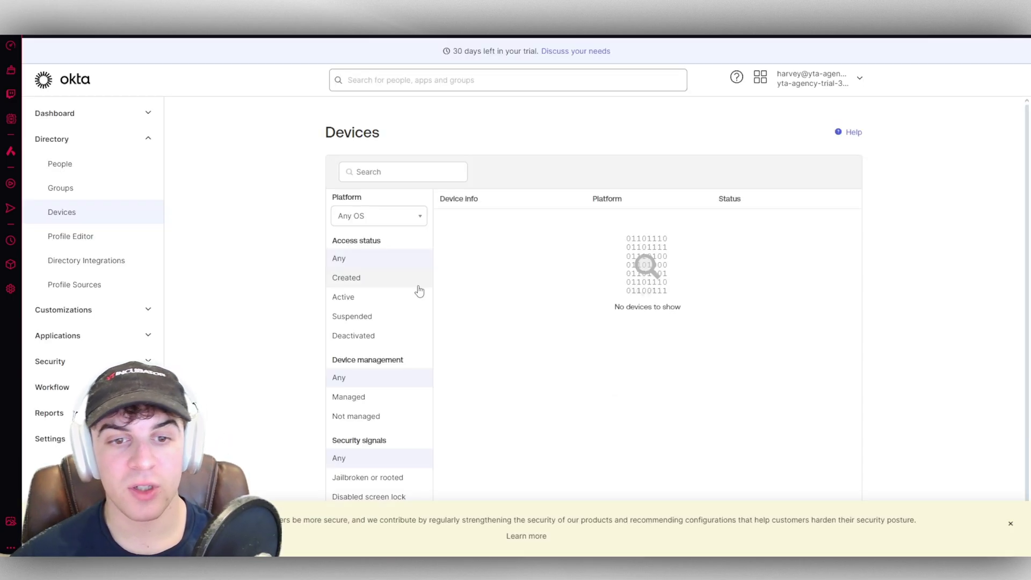
pyautogui.scroll(-1, 588, 309)
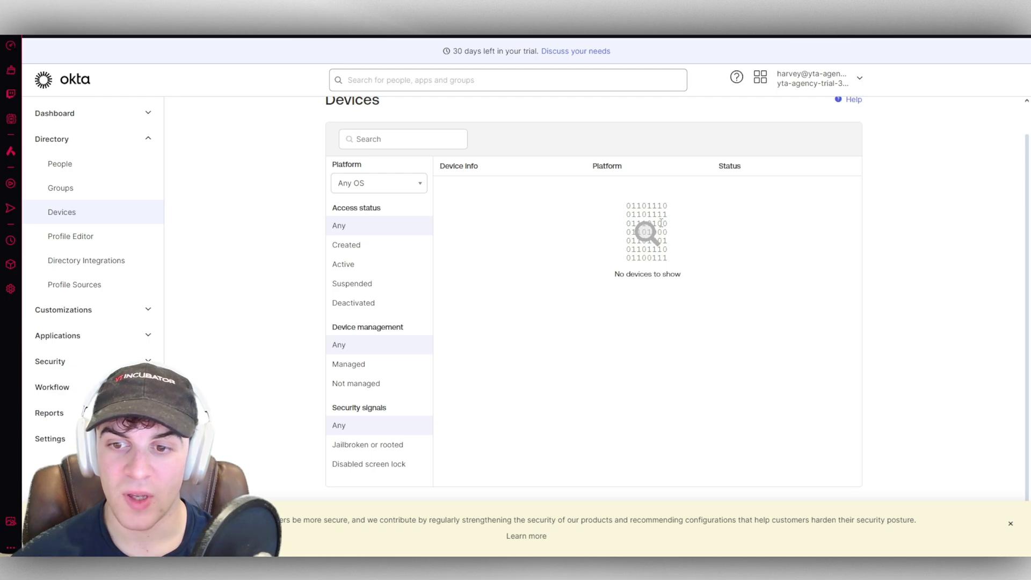
pyautogui.scroll(1, 505, 307)
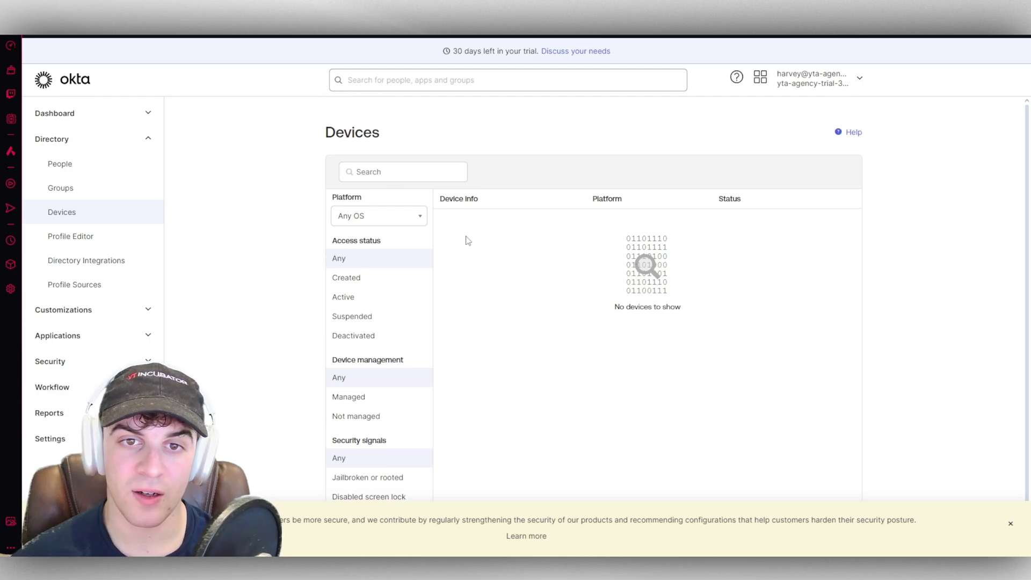
# Step: Review the Profile Editor without creating a user type, then Directory Integrations and Profile Sources
pyautogui.click(80, 236)
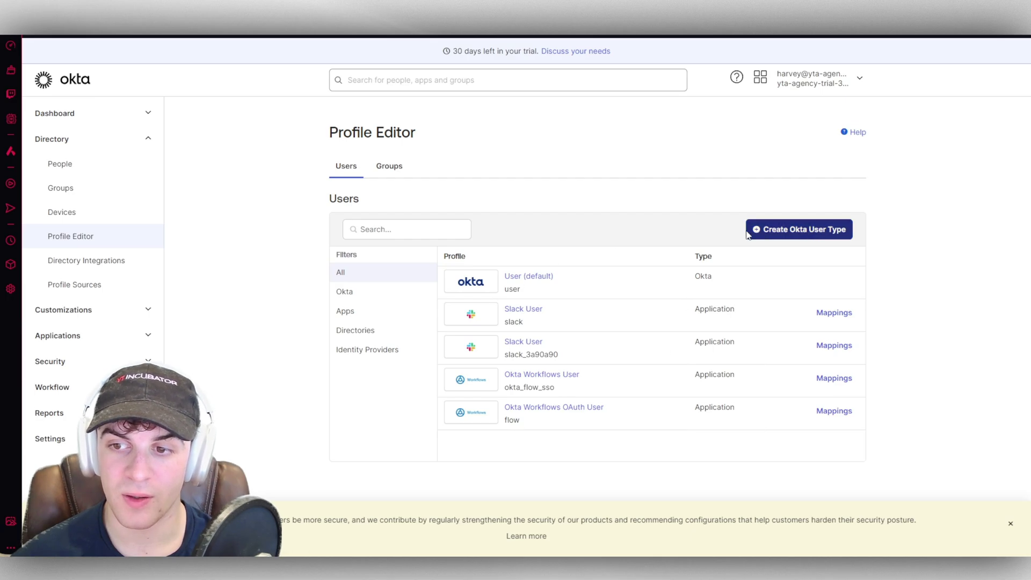
pyautogui.click(796, 230)
pyautogui.click(682, 359)
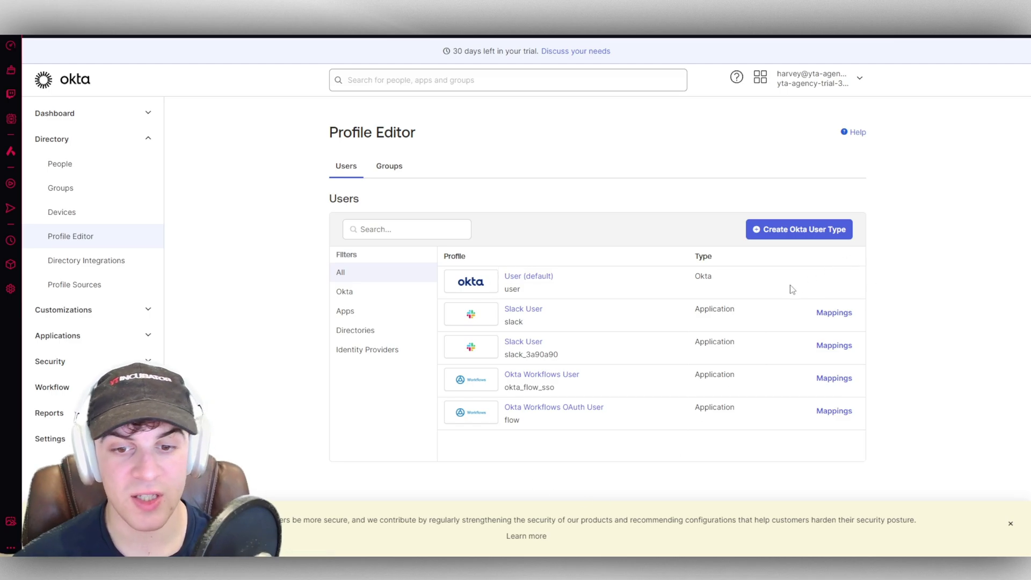
pyautogui.click(86, 261)
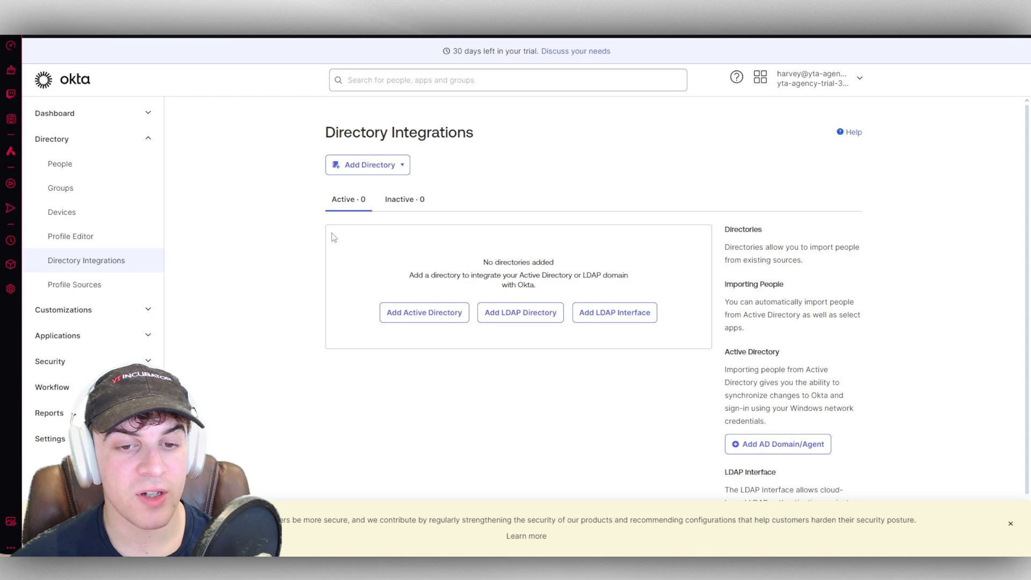
pyautogui.click(78, 284)
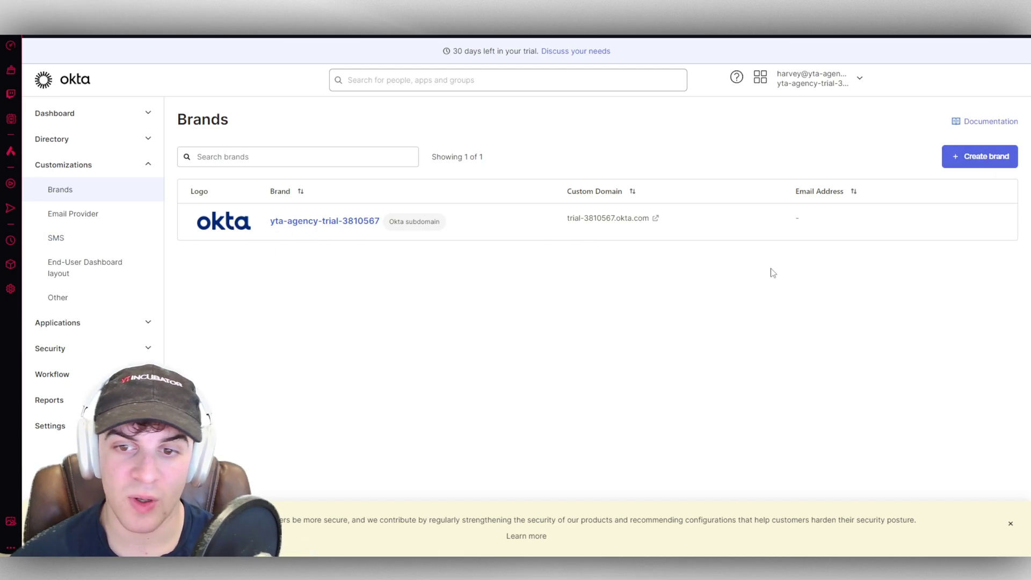
# Step: Open the default brand's theme settings and look through them
pyautogui.click(299, 225)
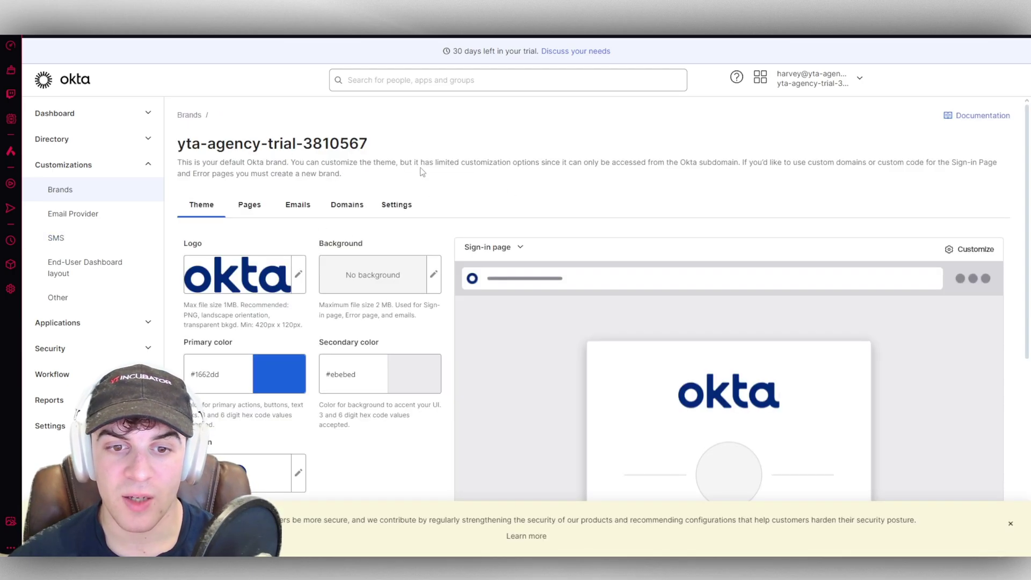
pyautogui.scroll(-1, 766, 357)
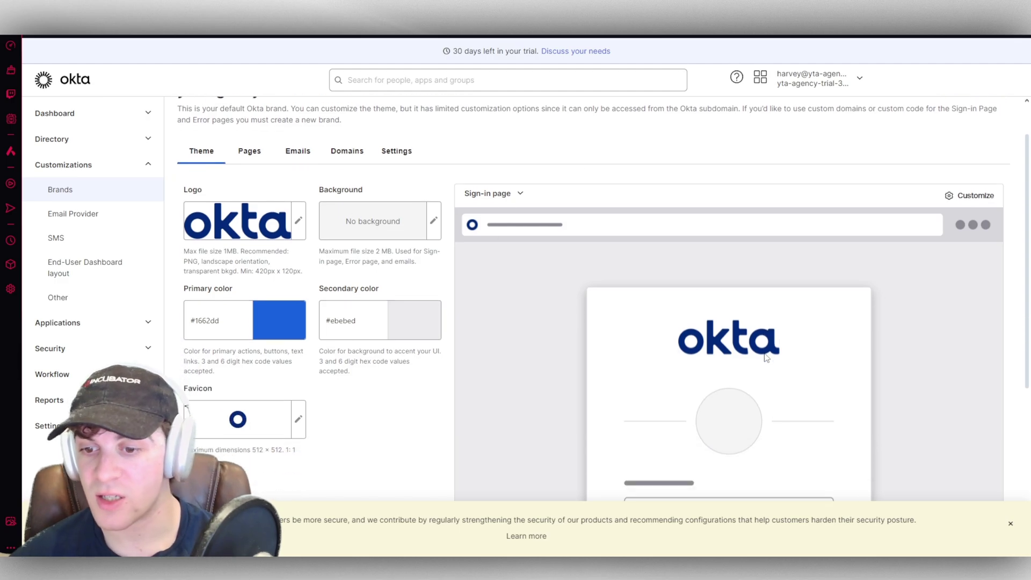
pyautogui.scroll(1, 255, 240)
pyautogui.scroll(-3, 323, 285)
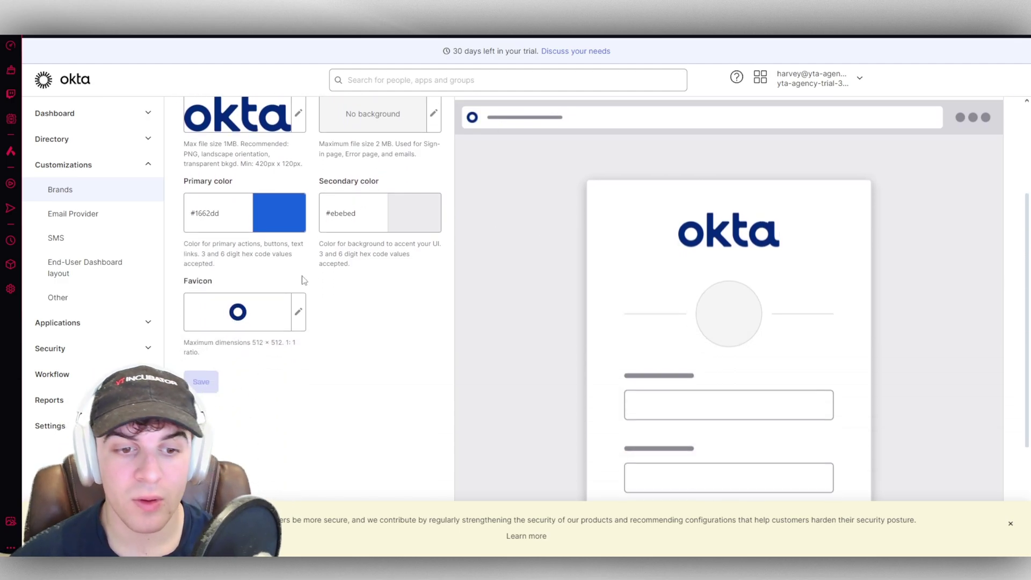
pyautogui.scroll(3, 344, 302)
pyautogui.scroll(1, 343, 302)
# Step: Preview the sign-in page customization, then return to the brand and view its email templates
pyautogui.click(254, 206)
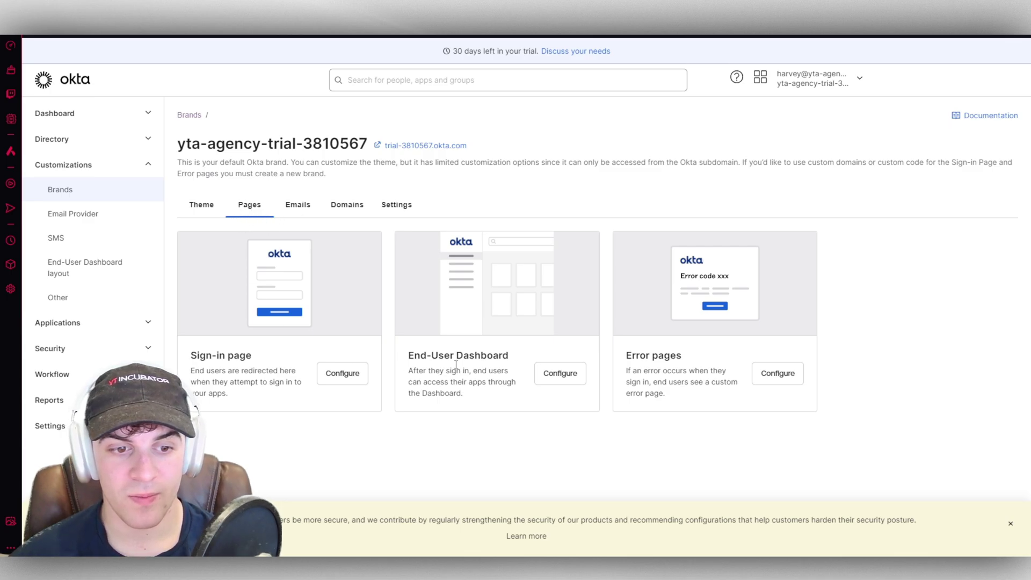
pyautogui.click(342, 373)
pyautogui.scroll(-3, 486, 387)
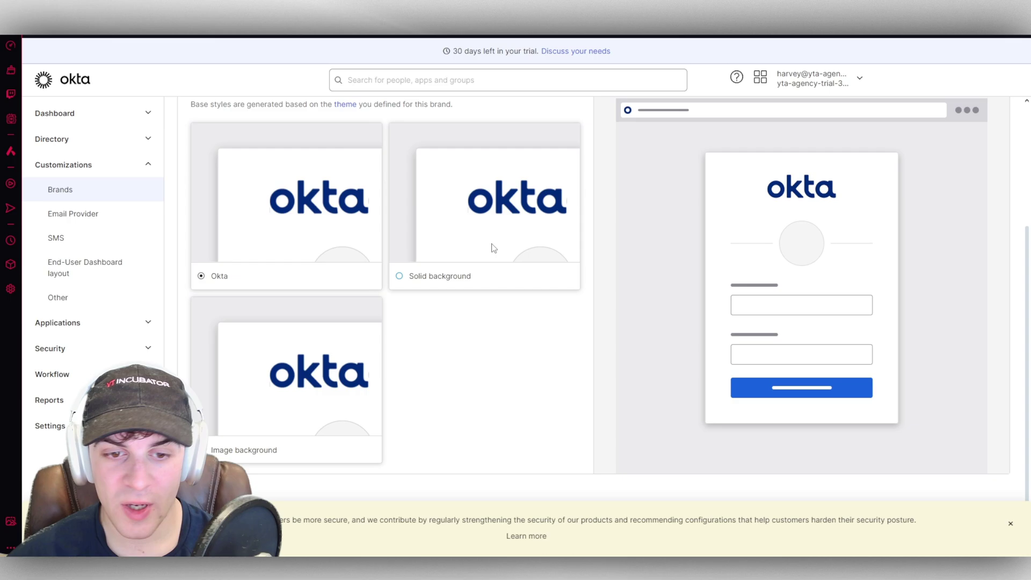
pyautogui.scroll(3, 359, 194)
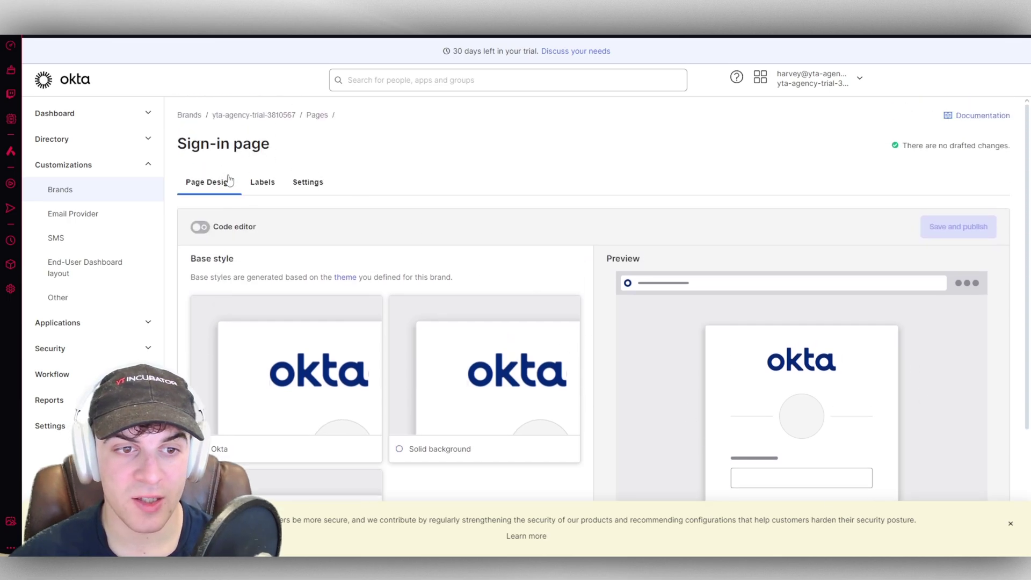
pyautogui.click(245, 116)
pyautogui.click(286, 209)
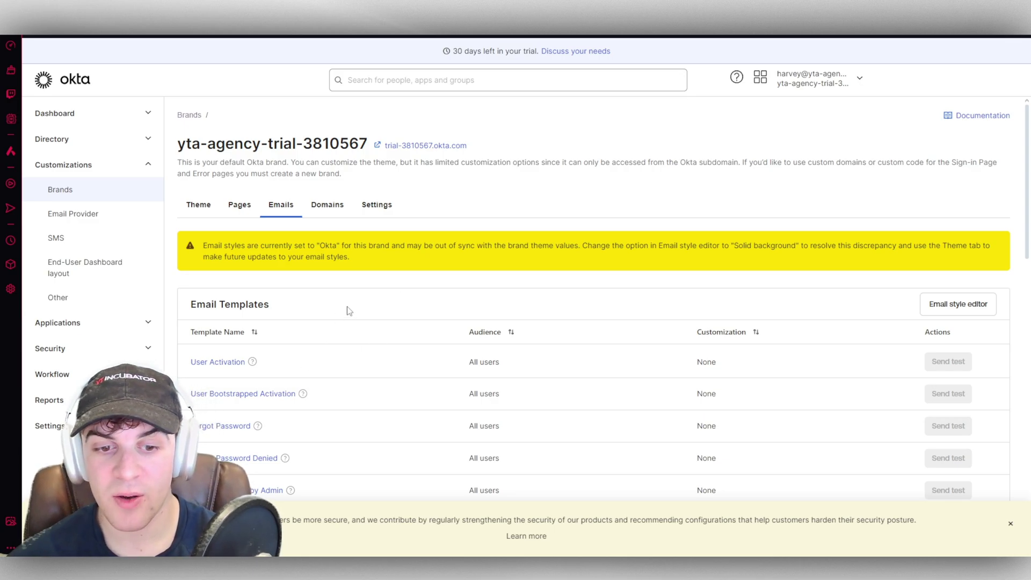
# Step: Inspect the User Activation email template and its HTML code view
pyautogui.scroll(-2, 349, 311)
pyautogui.click(214, 256)
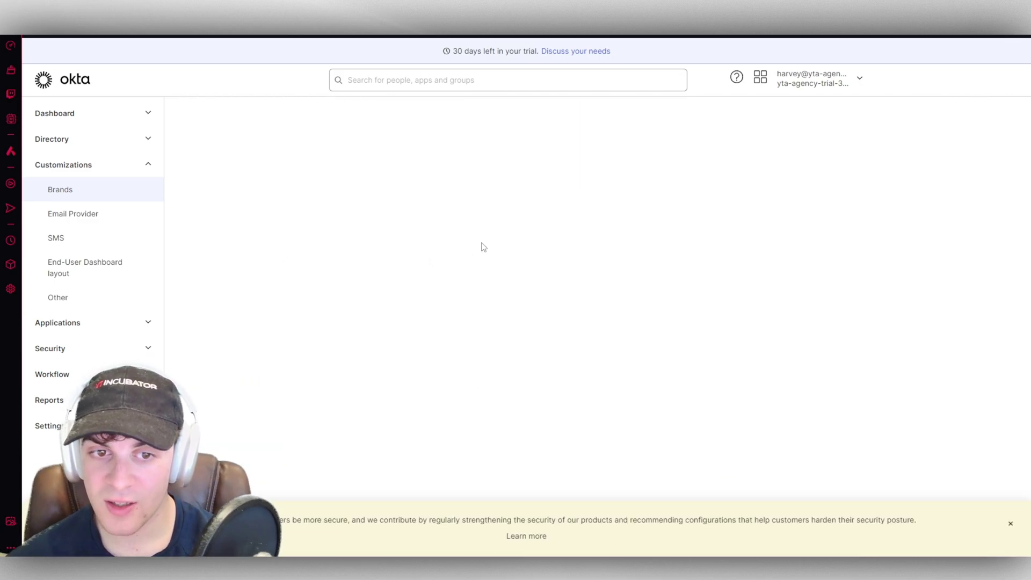
pyautogui.scroll(-3, 900, 272)
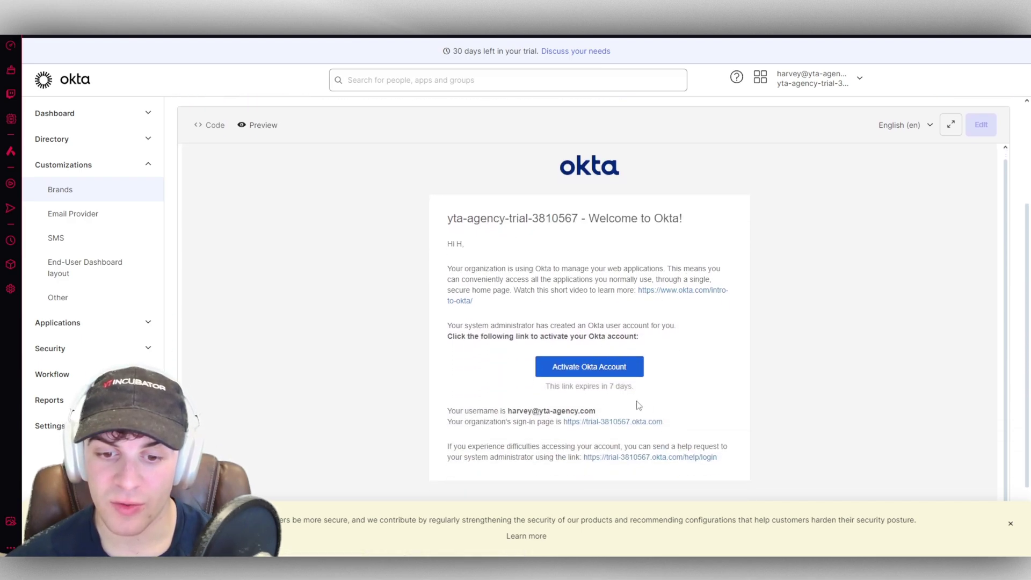
pyautogui.scroll(3, 637, 404)
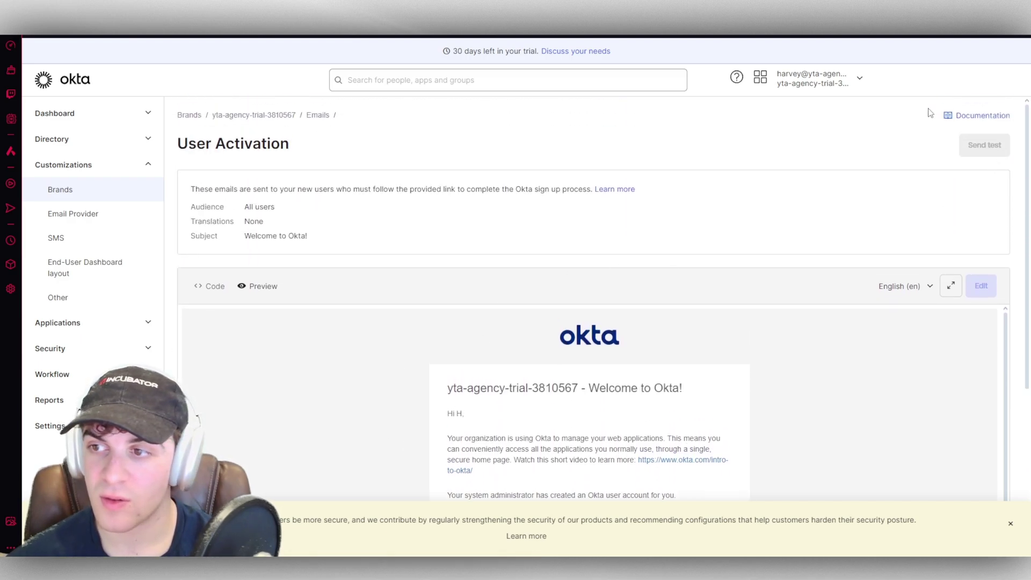
pyautogui.moveTo(241, 118); pyautogui.dragTo(257, 189)
pyautogui.click(212, 286)
pyautogui.scroll(-4, 622, 363)
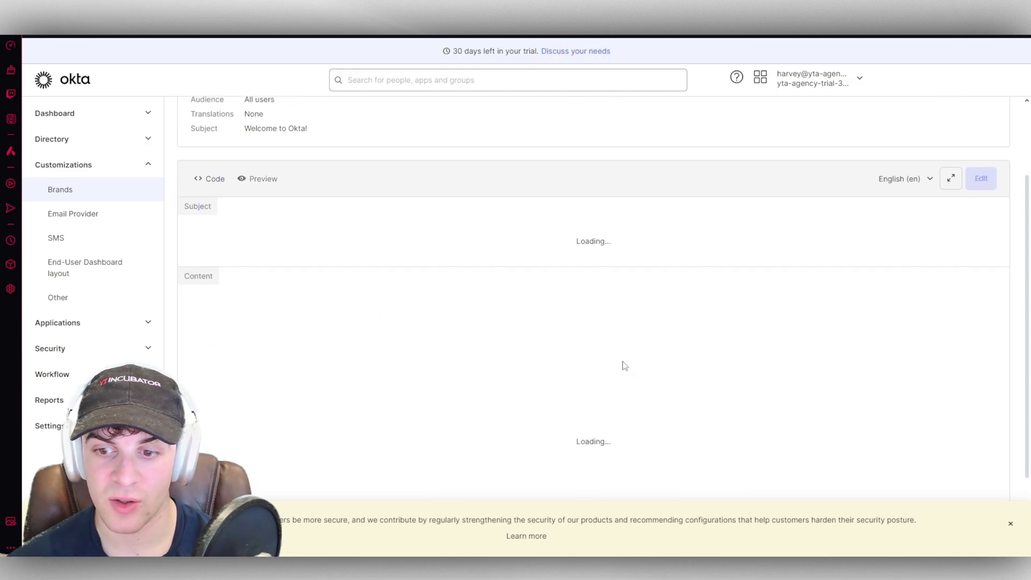
pyautogui.scroll(-1, 521, 351)
pyautogui.scroll(-3, 521, 351)
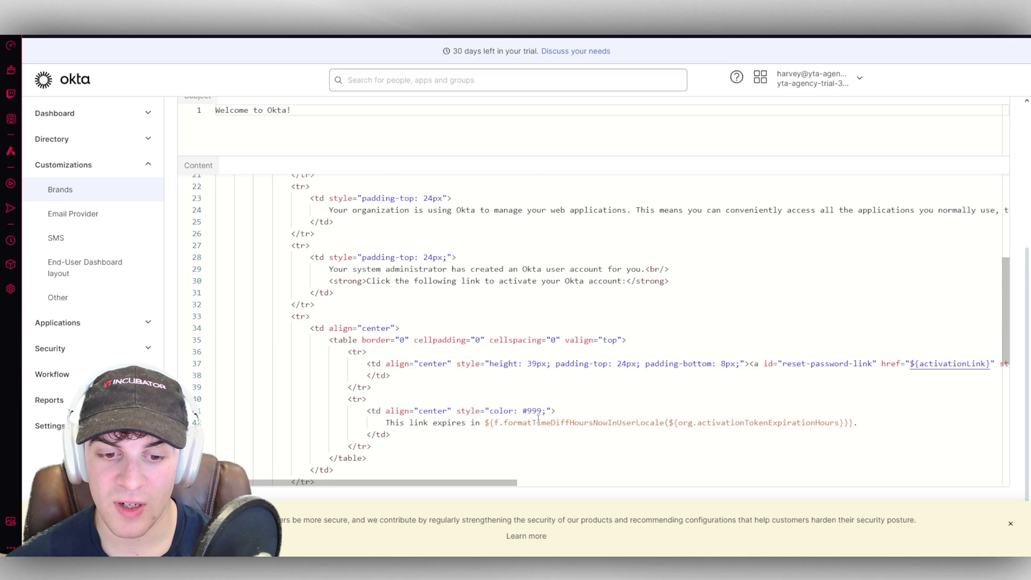
pyautogui.scroll(10, 522, 352)
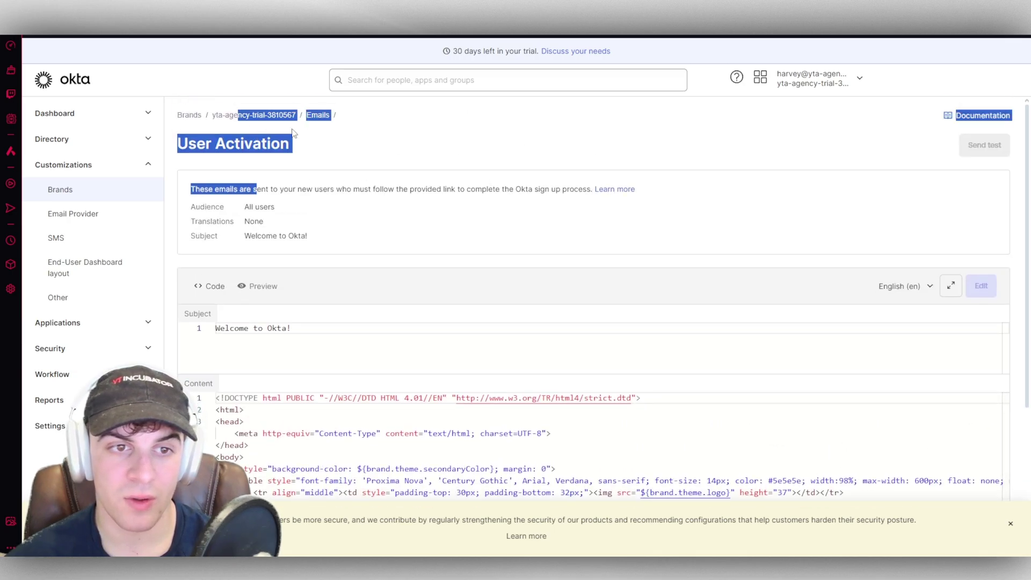
# Step: Back on the brand, review its Domains and then its Settings tab
pyautogui.click(268, 117)
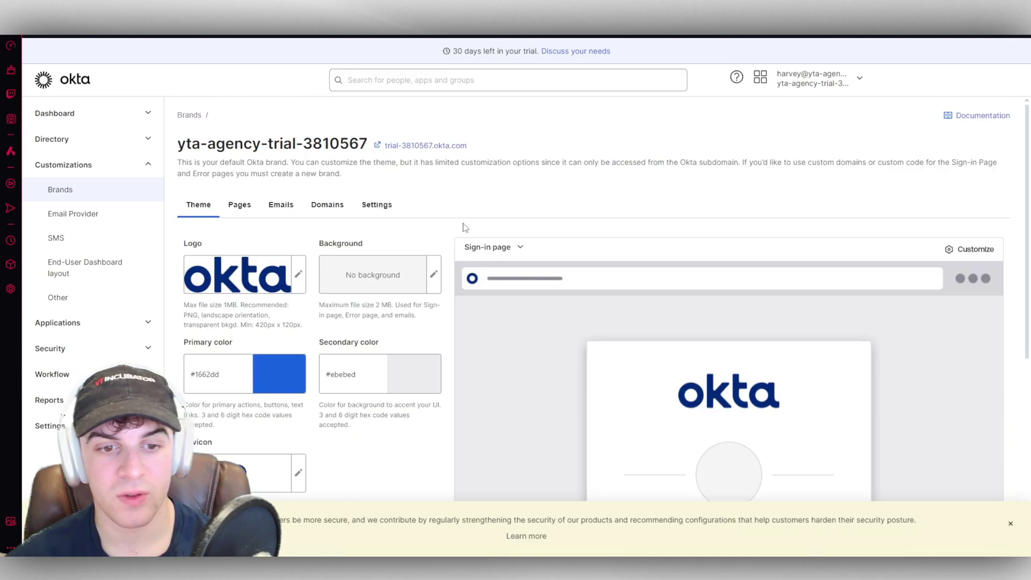
pyautogui.click(324, 205)
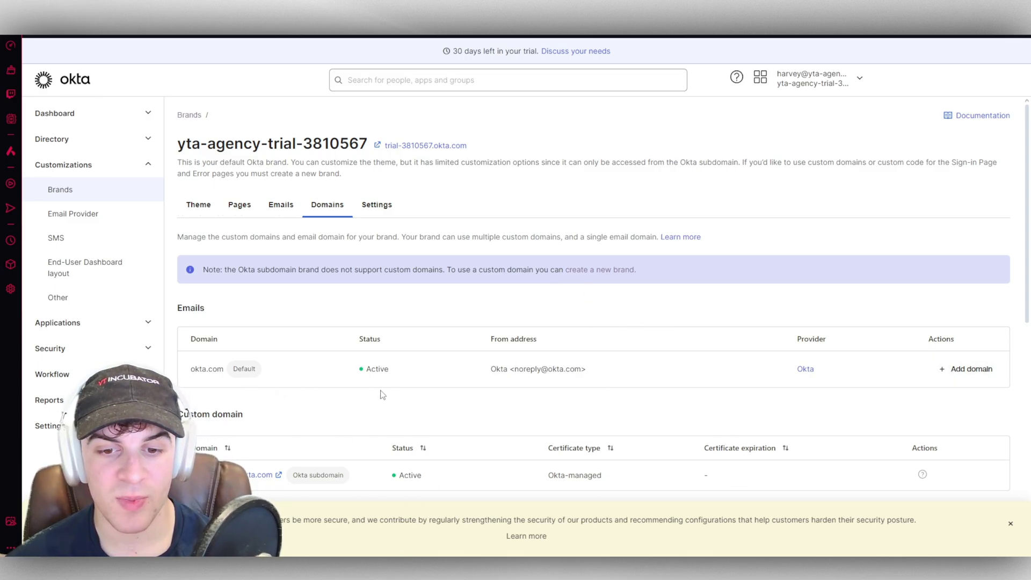
pyautogui.doubleClick(550, 369)
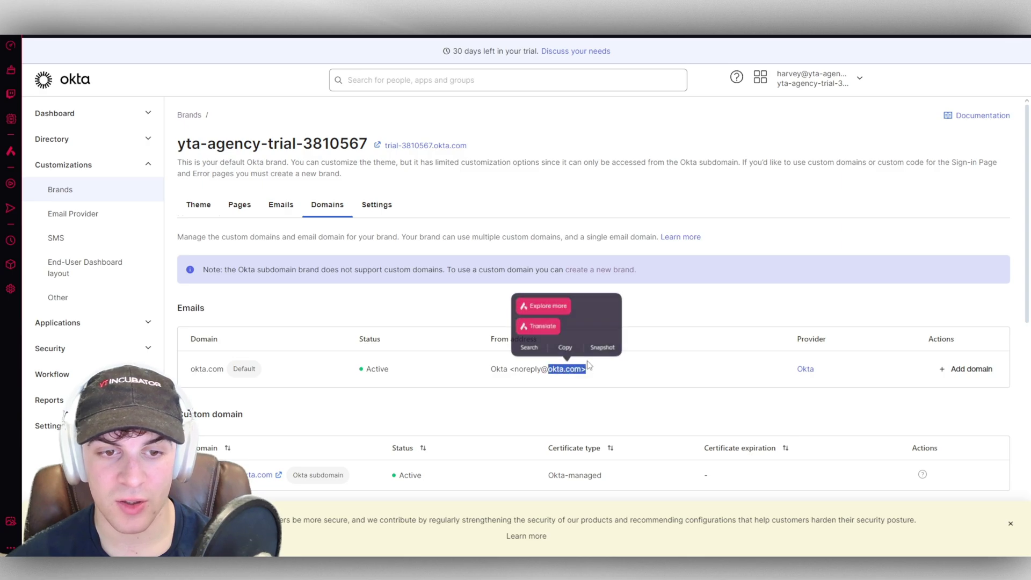
pyautogui.click(376, 206)
pyautogui.scroll(-1, 539, 277)
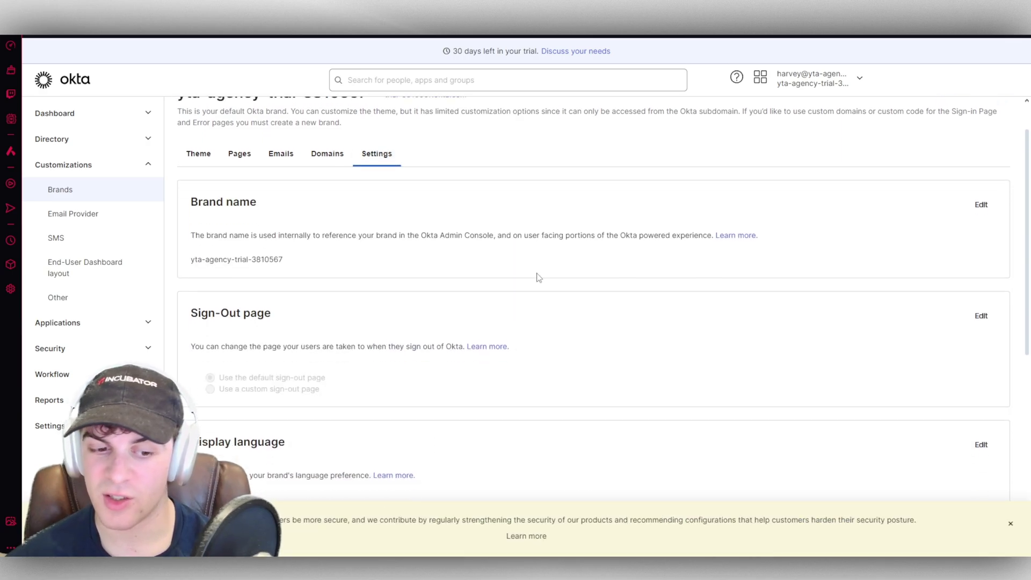
pyautogui.scroll(1, 548, 255)
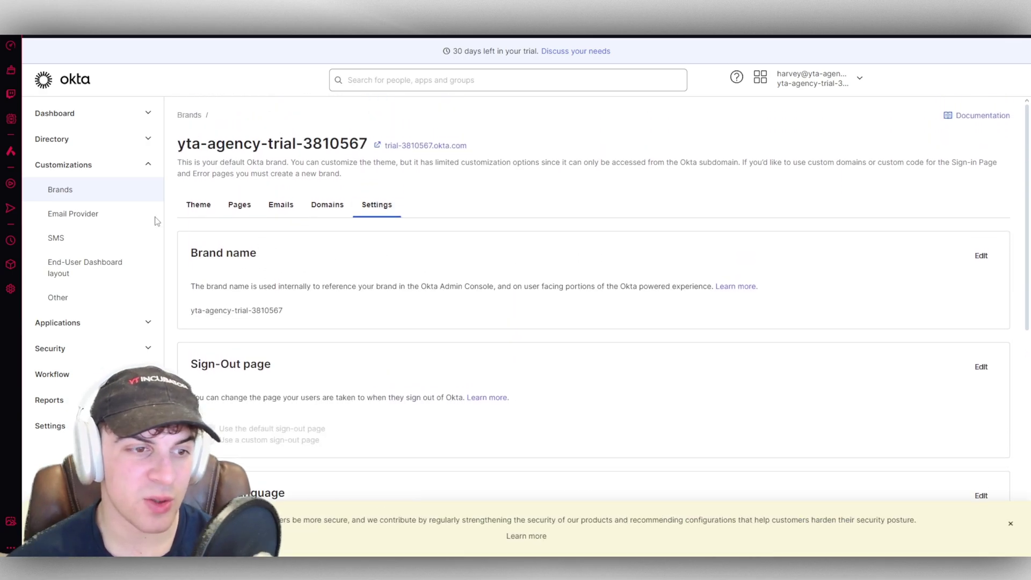
# Step: Review the Email Provider, SMS, End-User Dashboard and Other customization pages, then go to Applications
pyautogui.click(86, 211)
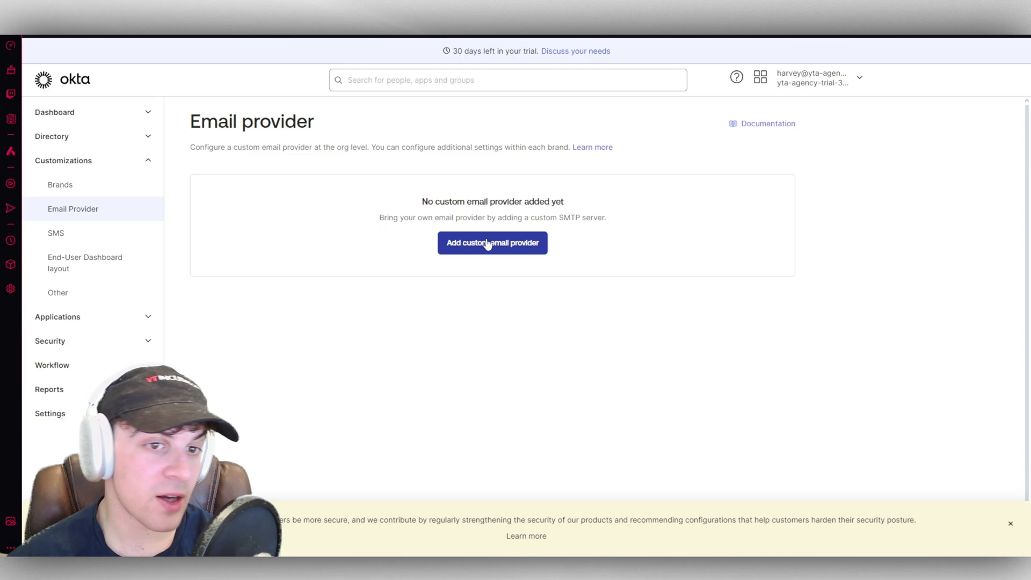
pyautogui.click(89, 234)
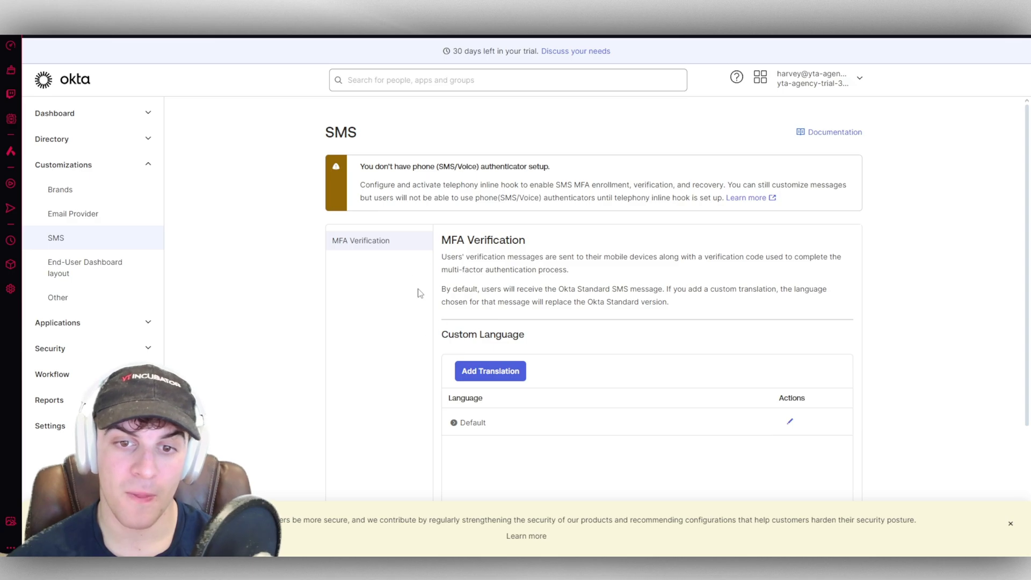
pyautogui.click(85, 267)
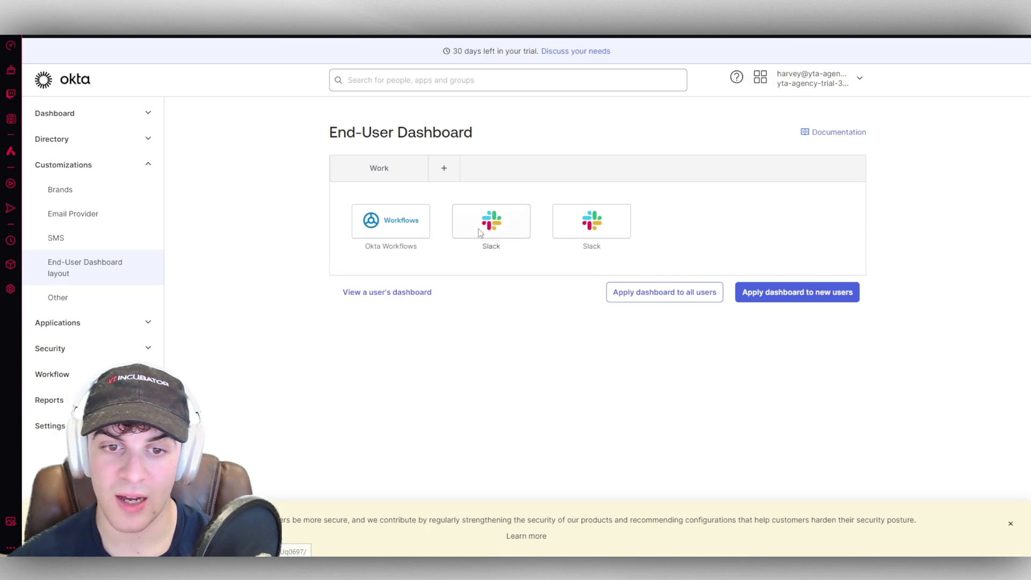
pyautogui.click(485, 224)
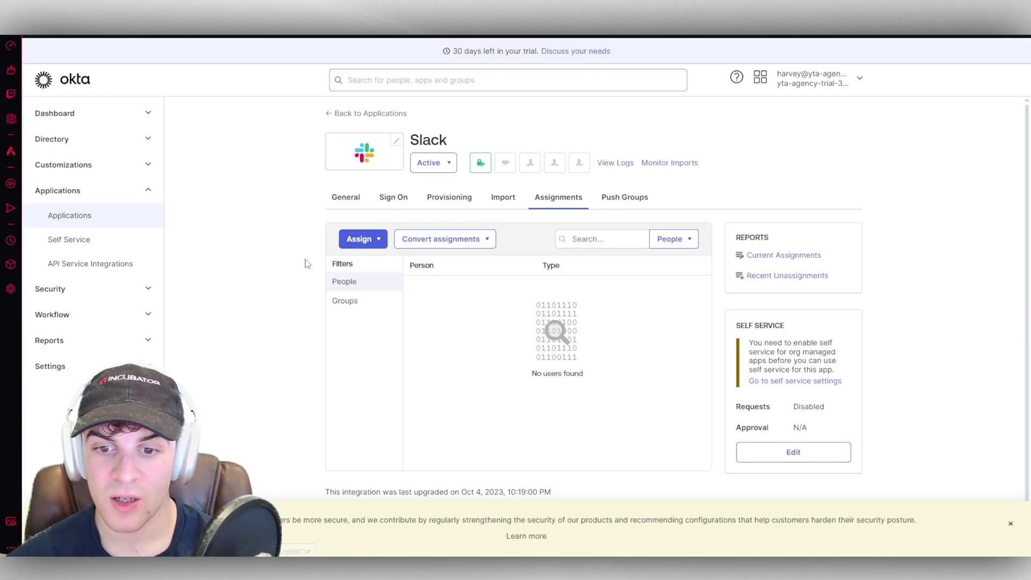
pyautogui.scroll(-1, 301, 267)
pyautogui.hotkey('alt', 'Left')
pyautogui.click(78, 299)
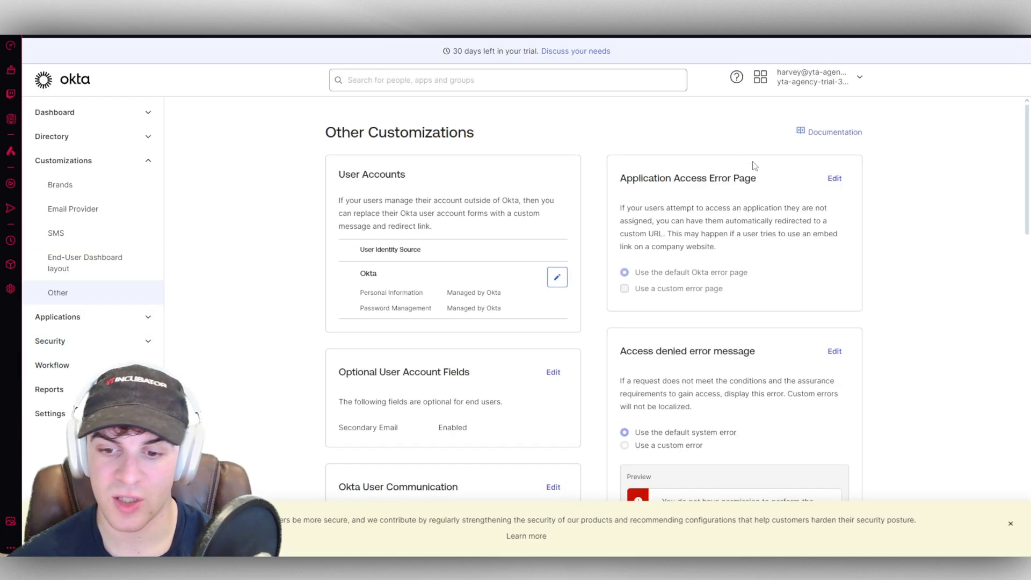
pyautogui.click(58, 317)
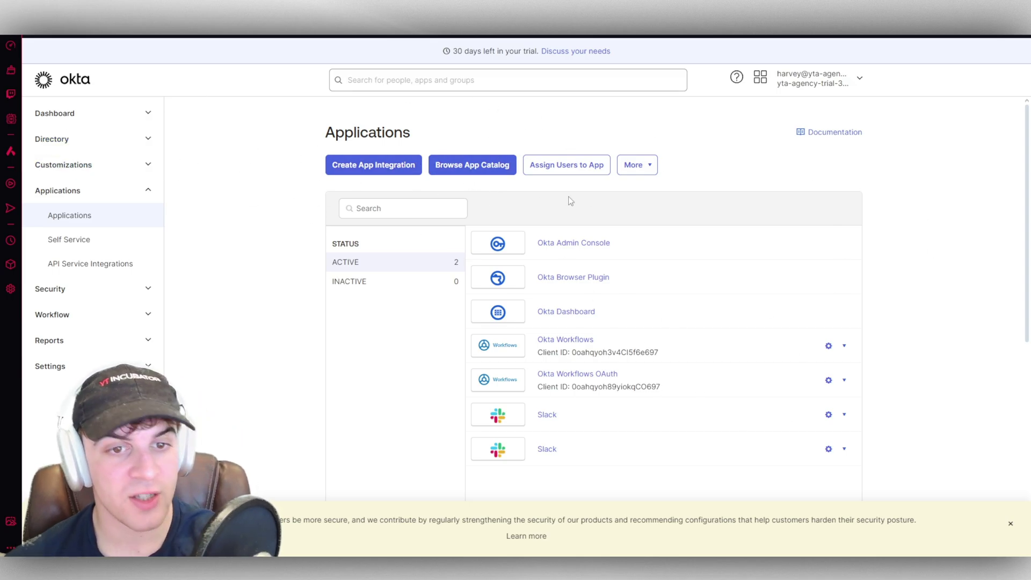
pyautogui.click(399, 166)
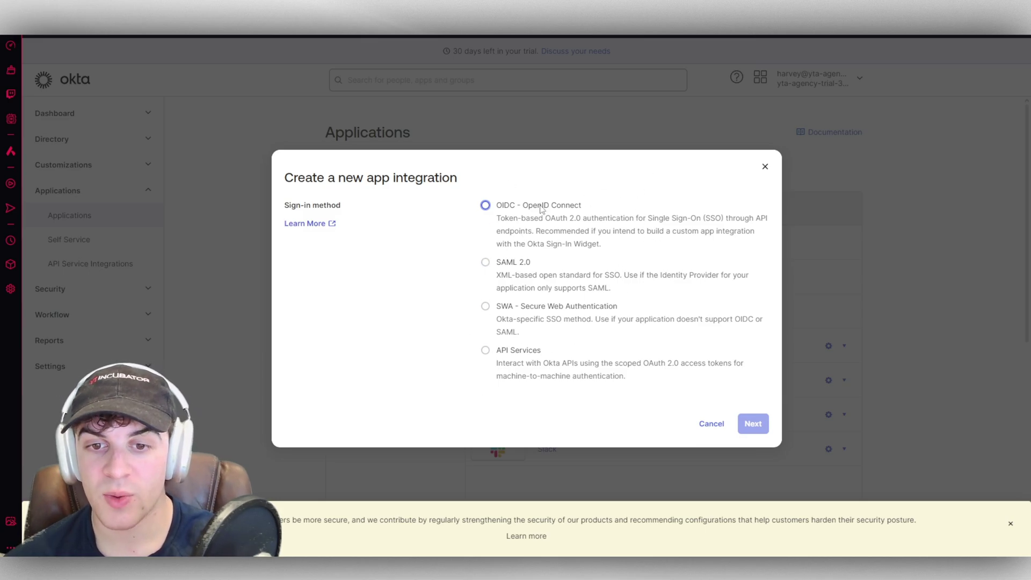
pyautogui.click(508, 188)
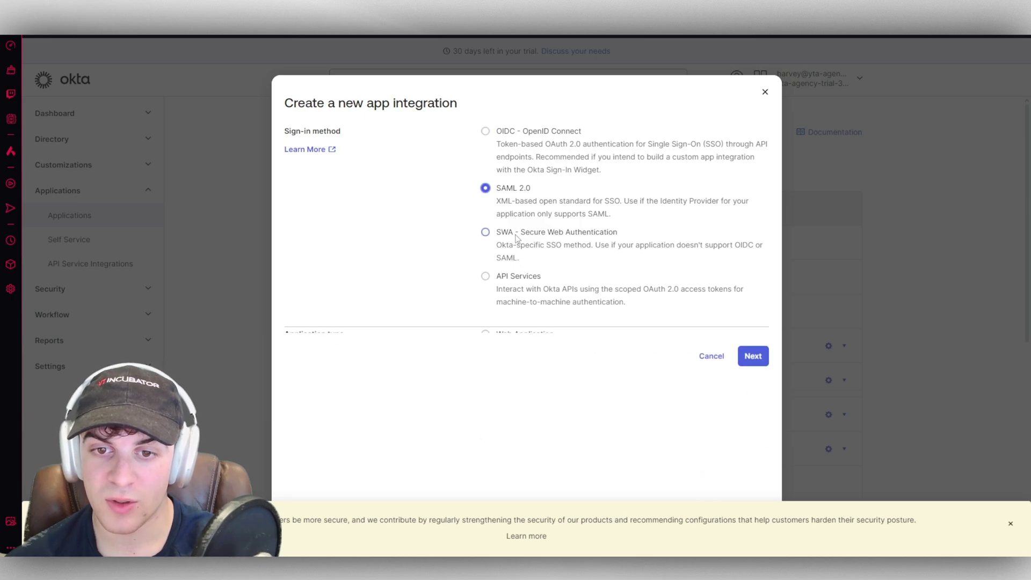
pyautogui.click(521, 277)
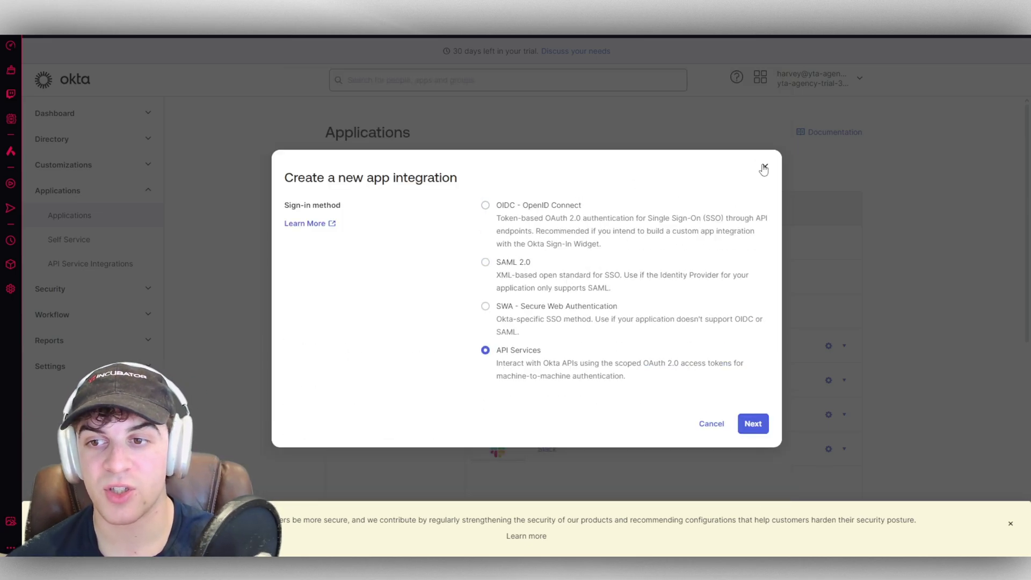
pyautogui.click(763, 169)
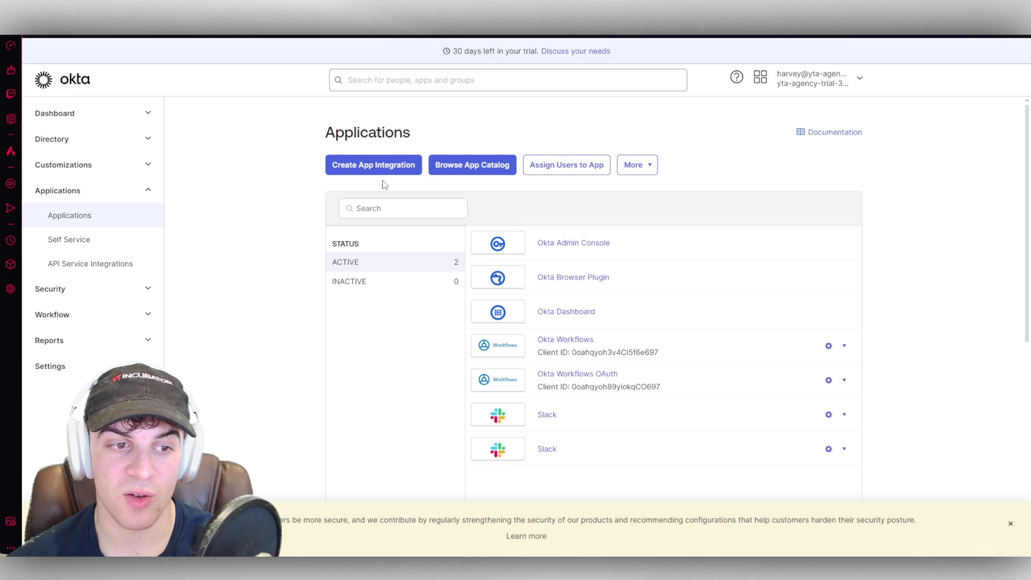
pyautogui.click(97, 241)
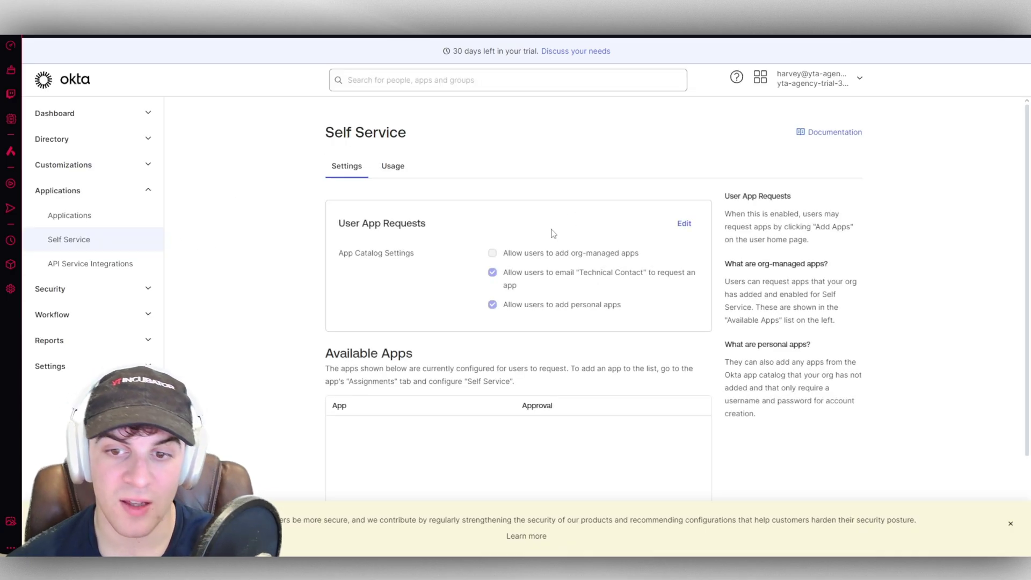
pyautogui.scroll(-3, 331, 269)
pyautogui.scroll(3, 306, 242)
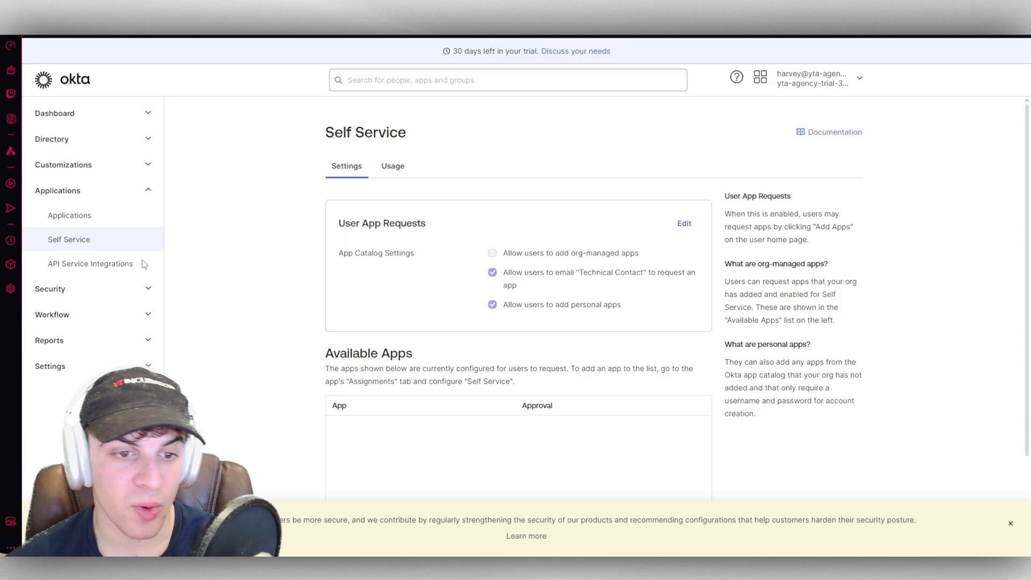
pyautogui.click(91, 265)
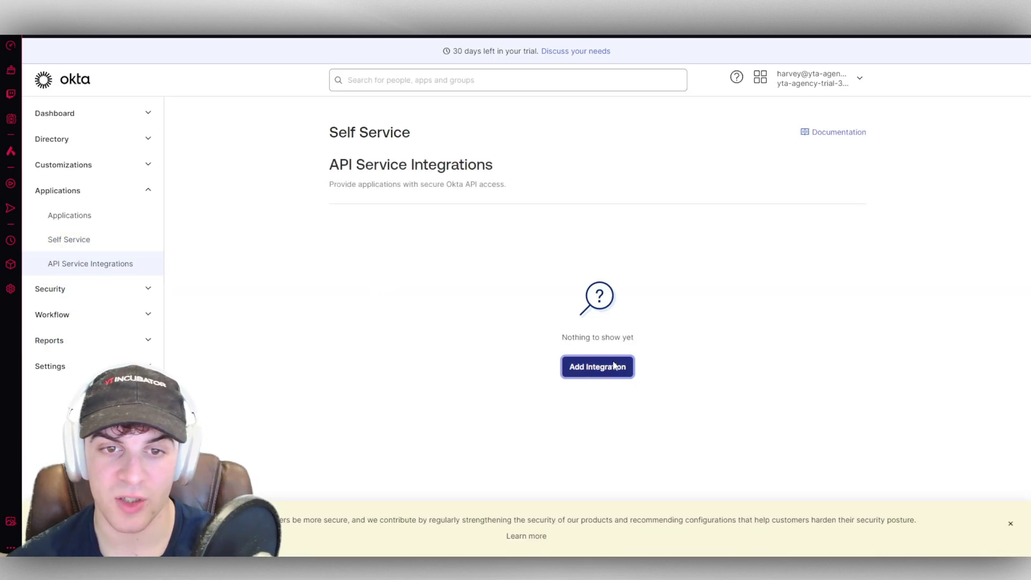
pyautogui.click(616, 367)
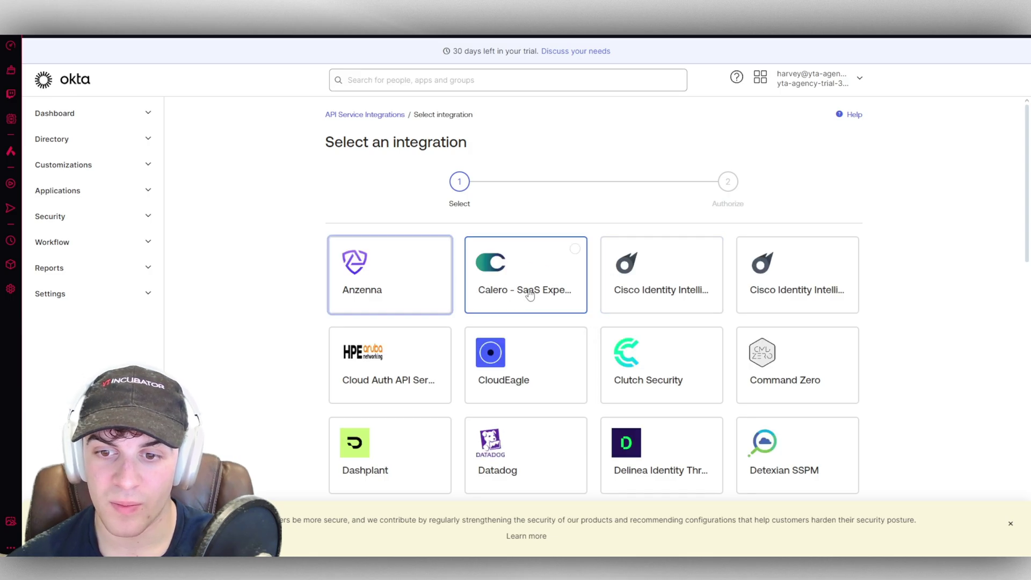
pyautogui.scroll(-15, 810, 271)
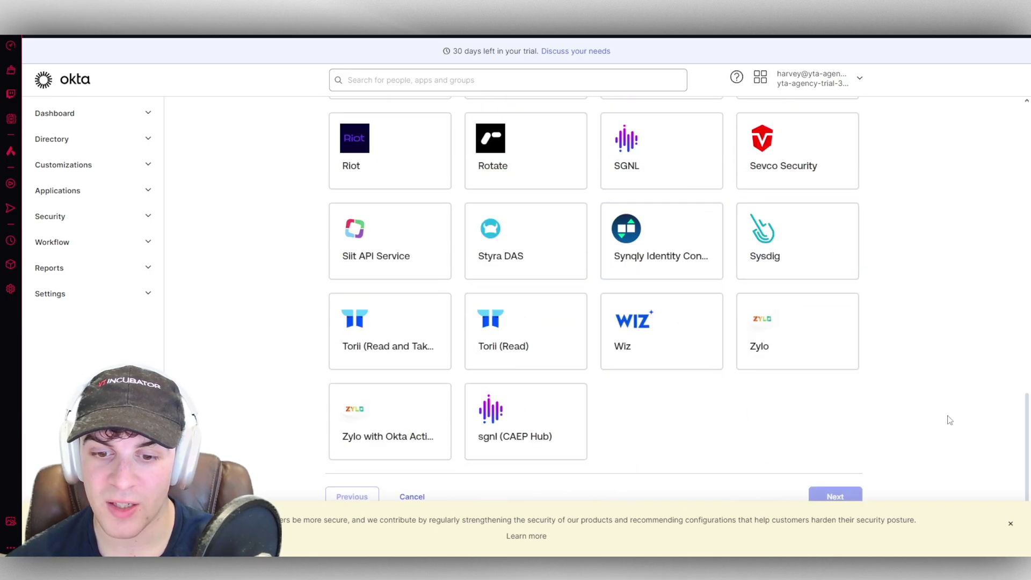
pyautogui.scroll(15, 904, 243)
pyautogui.scroll(-15, 891, 245)
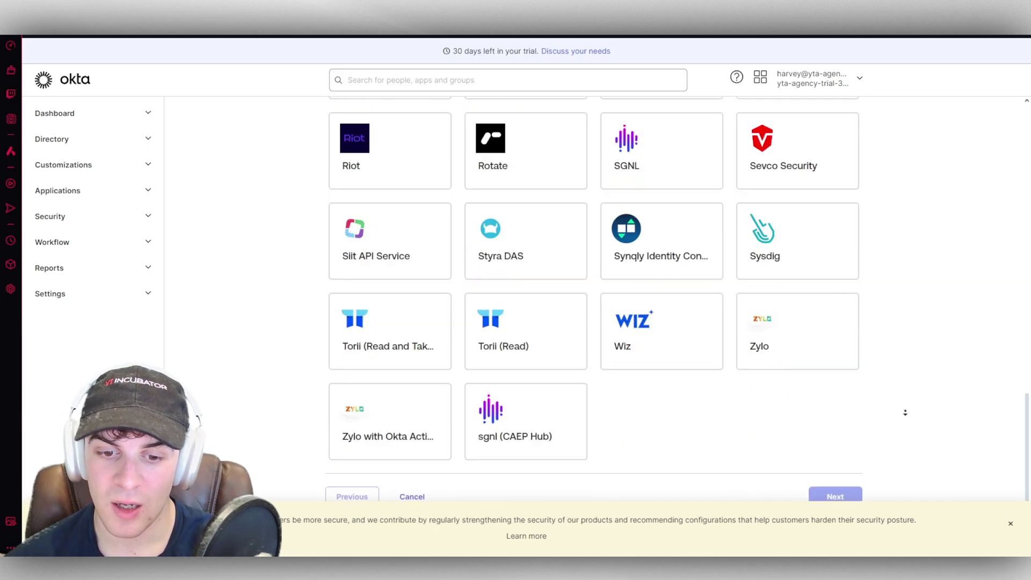
pyautogui.scroll(6, 285, 253)
pyautogui.scroll(8, 285, 253)
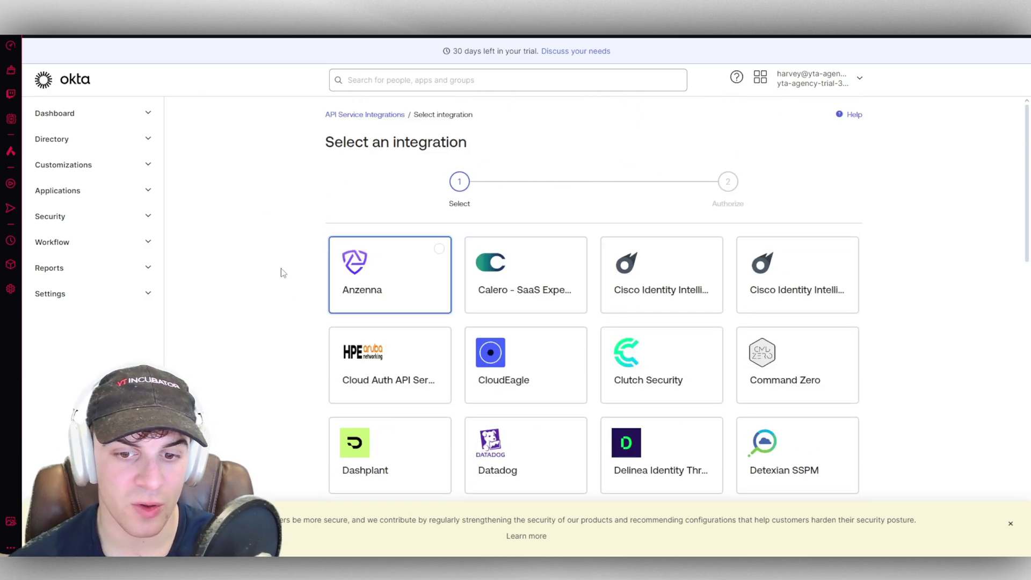
# Step: Review the Security settings and HealthInsight recommendations, then go to Workflow Automations
pyautogui.click(122, 218)
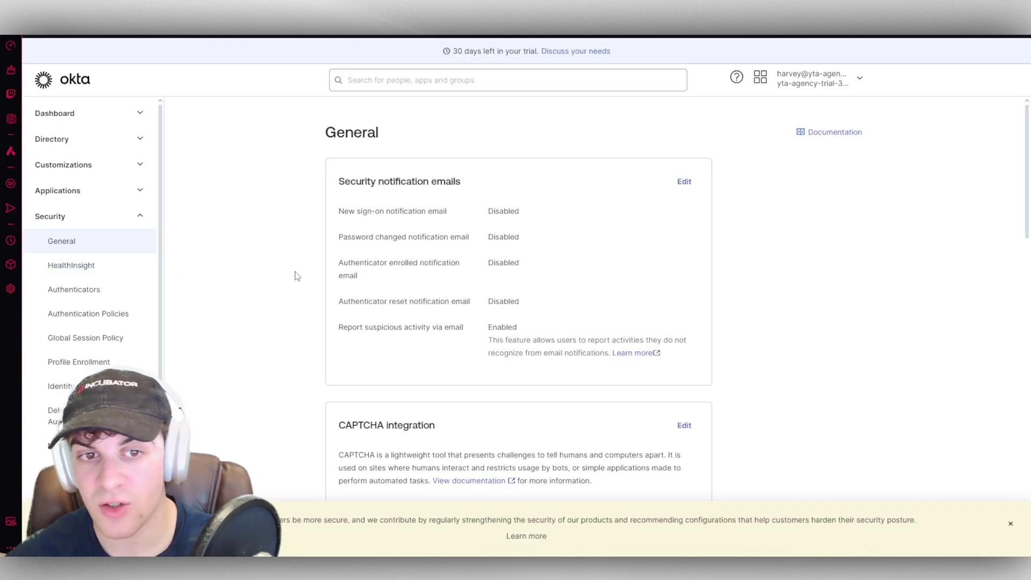
pyautogui.scroll(-2, 297, 276)
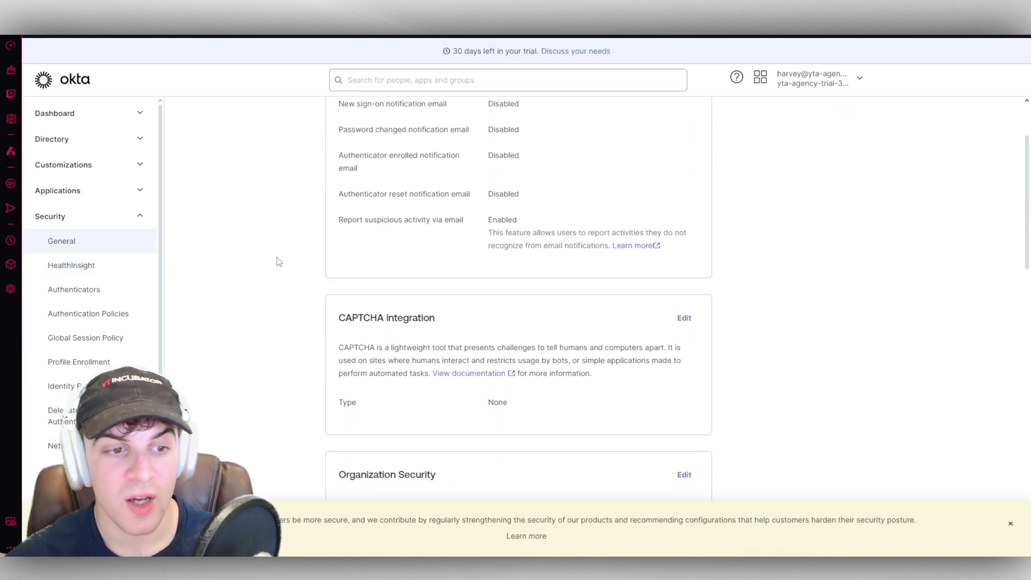
pyautogui.click(109, 274)
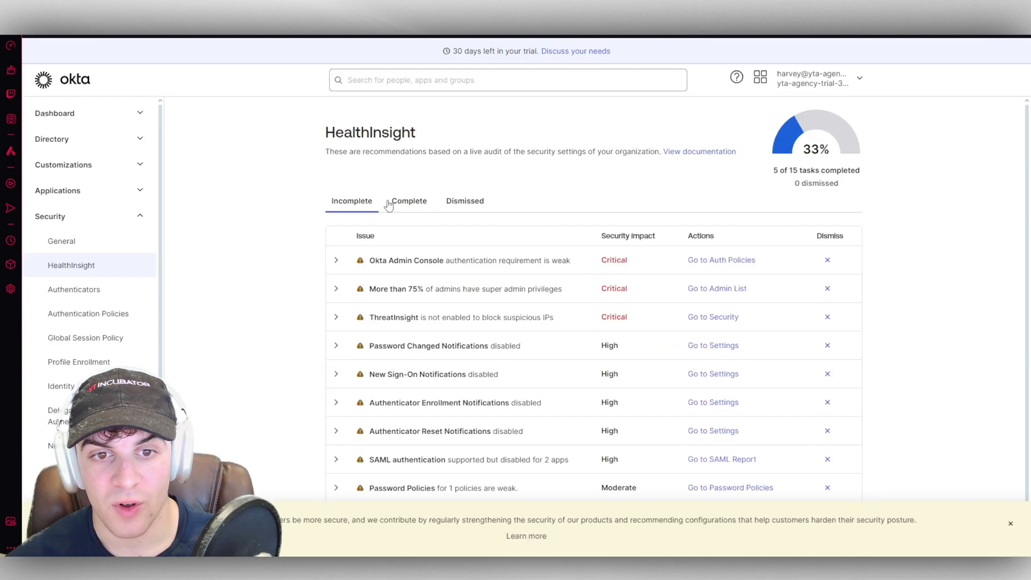
pyautogui.scroll(-1, 475, 311)
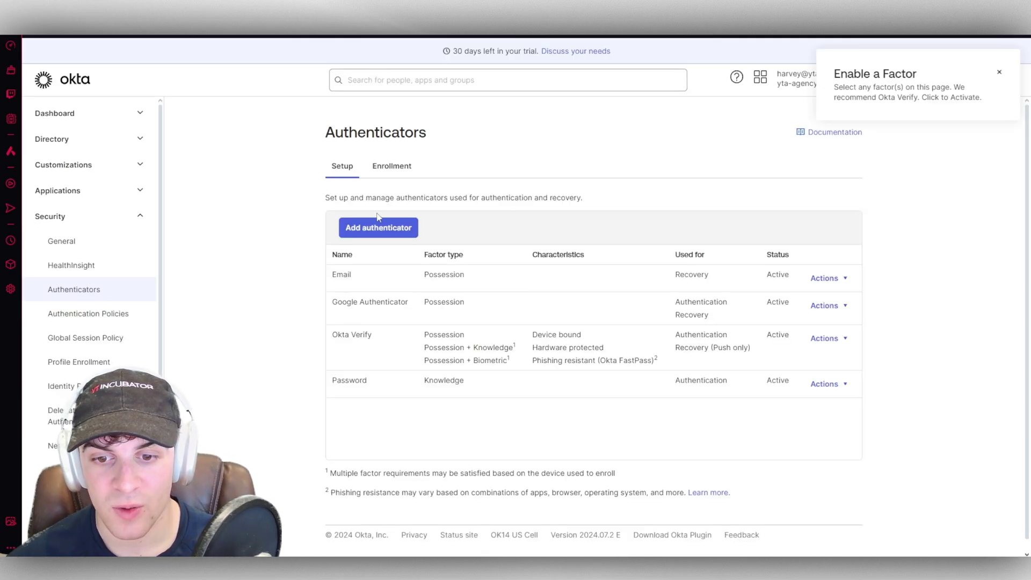
pyautogui.scroll(-1, 94, 314)
pyautogui.scroll(-3, 94, 314)
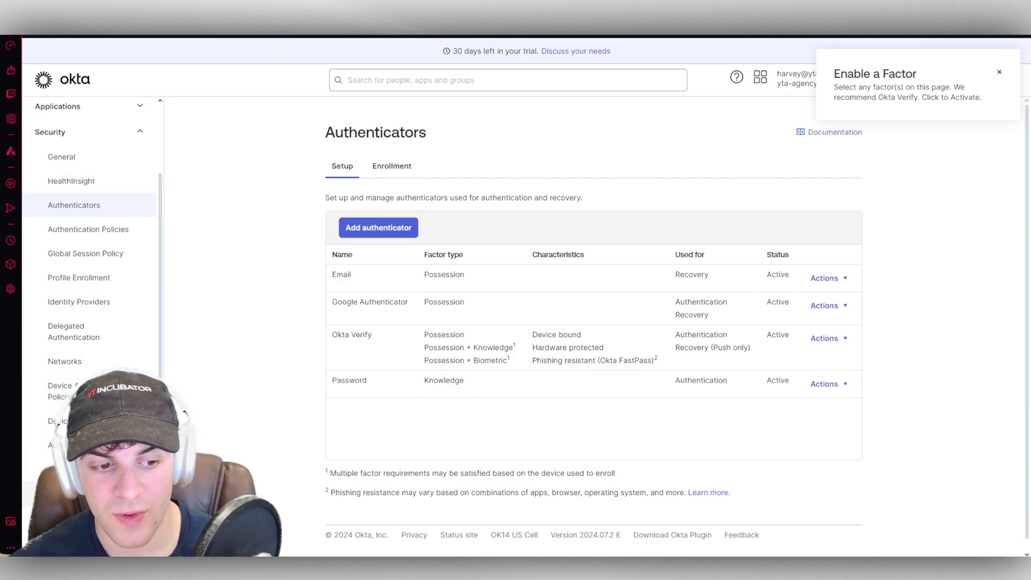
pyautogui.scroll(-5, 61, 422)
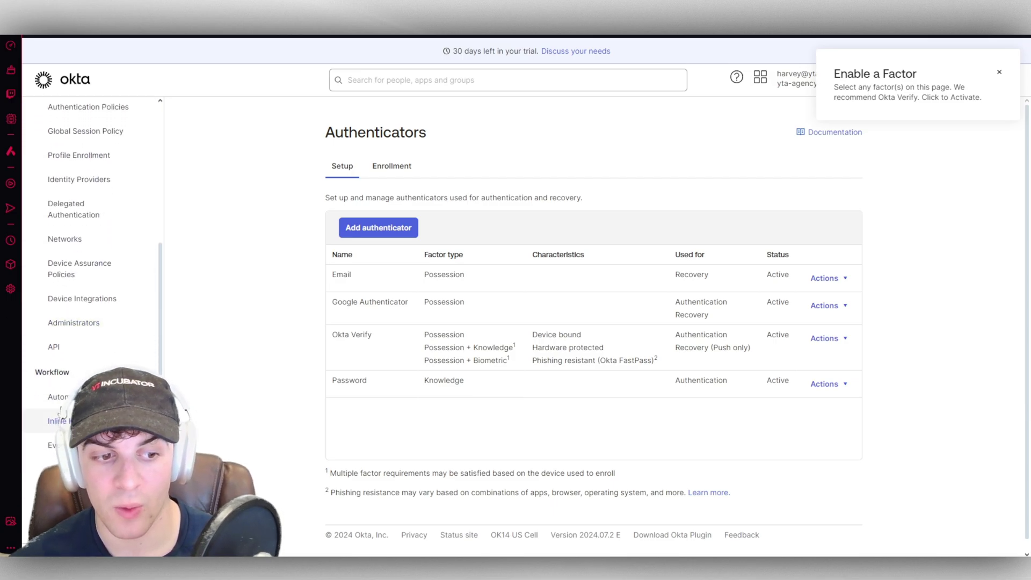
pyautogui.click(54, 396)
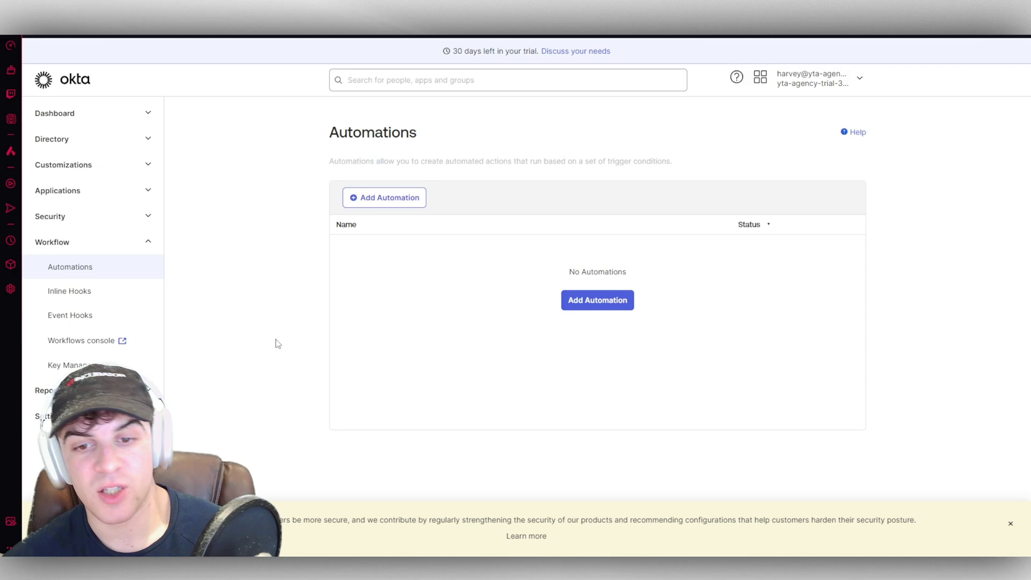
# Step: Create a new automation named test
pyautogui.click(609, 308)
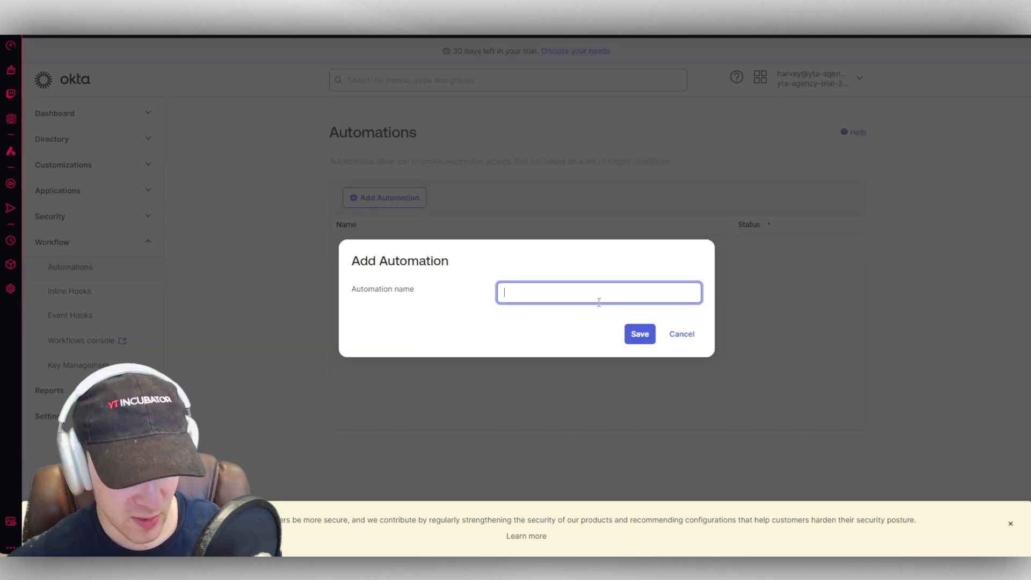
pyautogui.write('test')
pyautogui.click(639, 333)
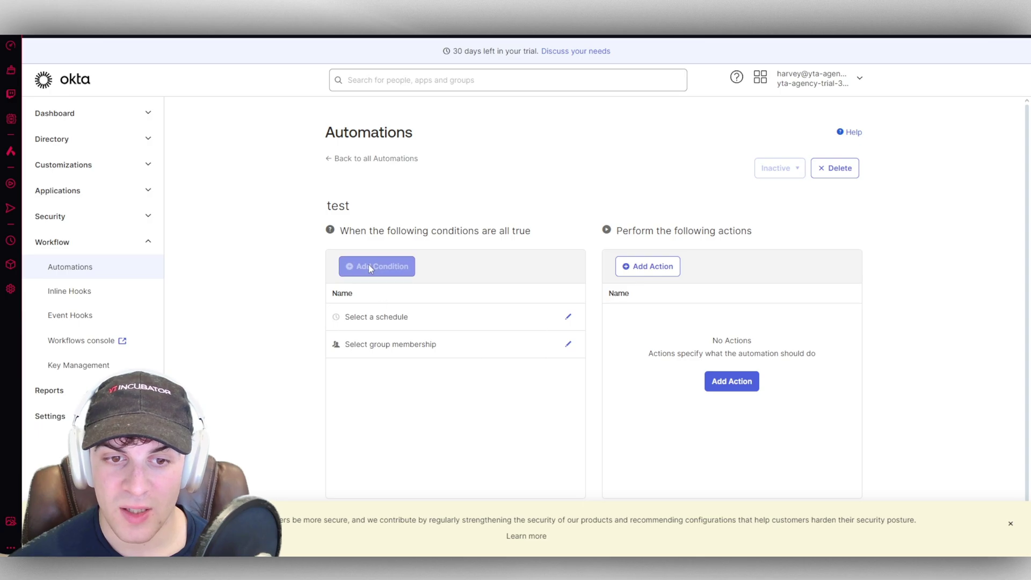
pyautogui.scroll(-2, 376, 242)
# Step: Start a change-user-lifecycle-state action, view its state choices, then discard it
pyautogui.click(712, 325)
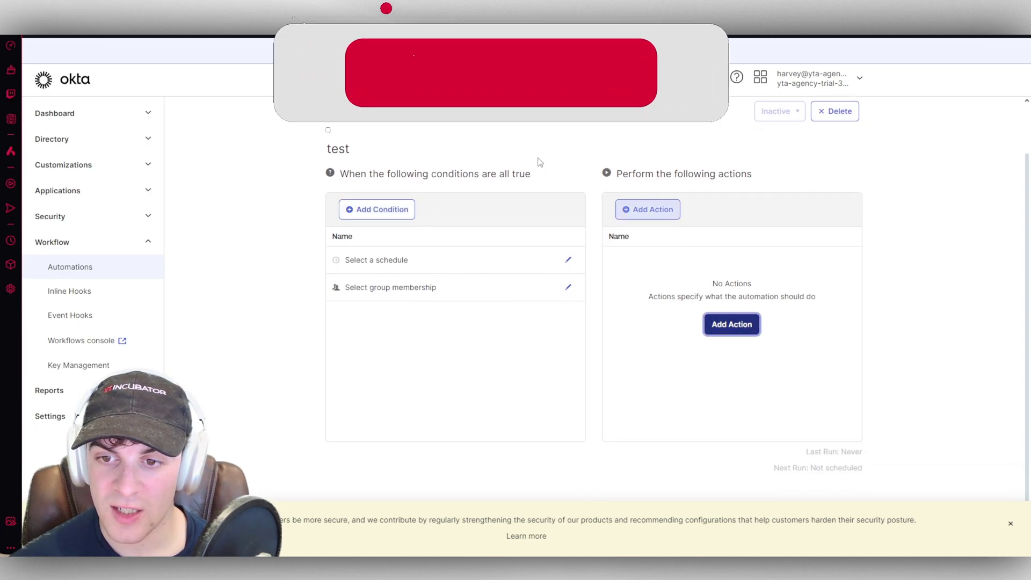
pyautogui.click(526, 305)
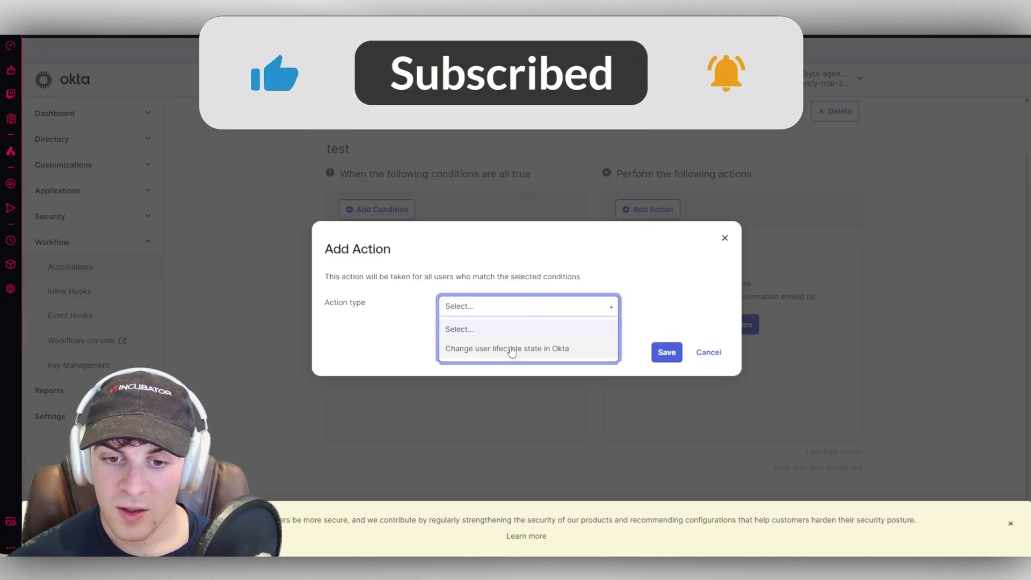
pyautogui.click(511, 348)
pyautogui.click(473, 329)
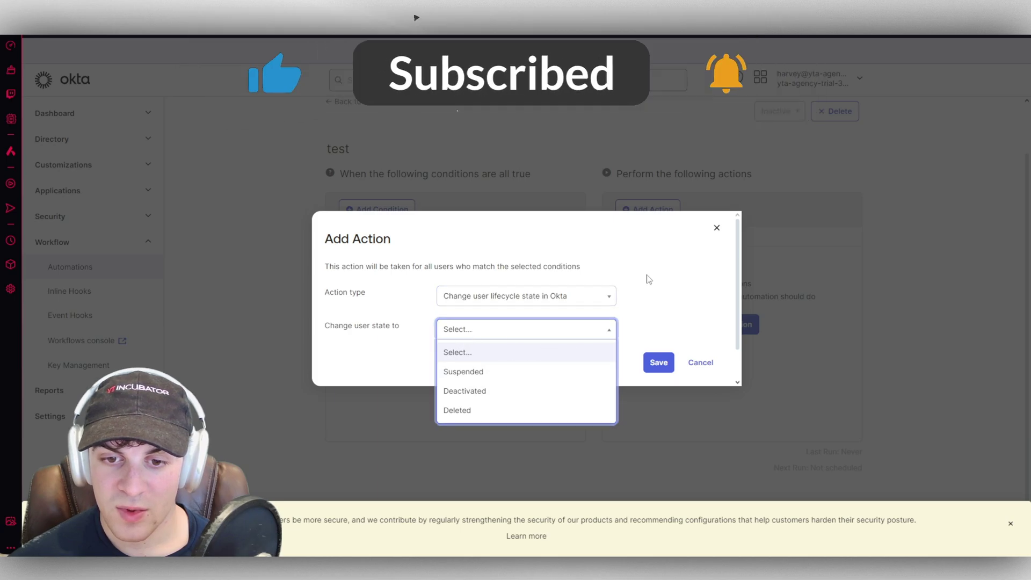
pyautogui.click(716, 238)
pyautogui.click(718, 230)
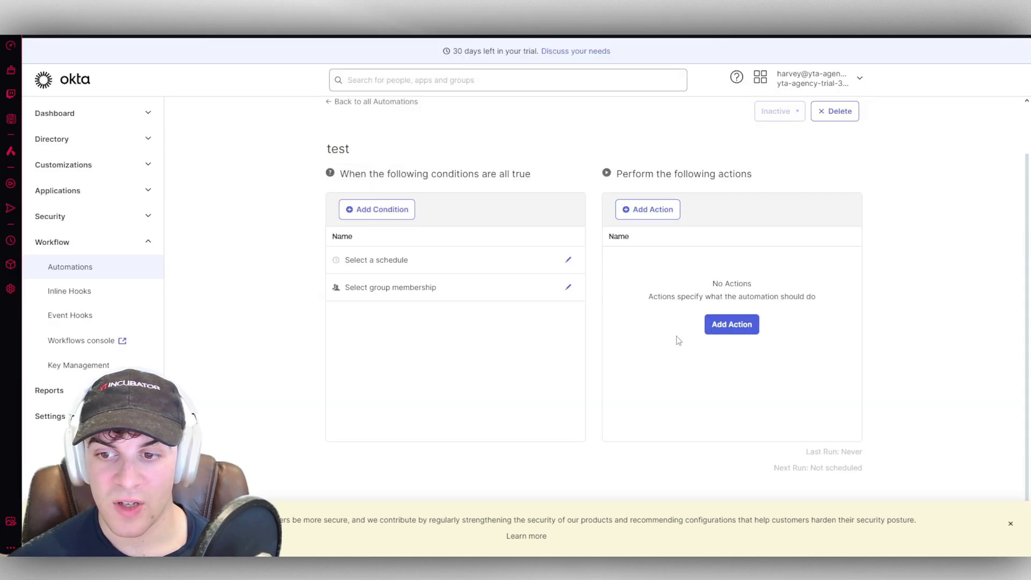
# Step: Open and cancel the schedule and group membership condition editors, leaving both unset
pyautogui.click(568, 260)
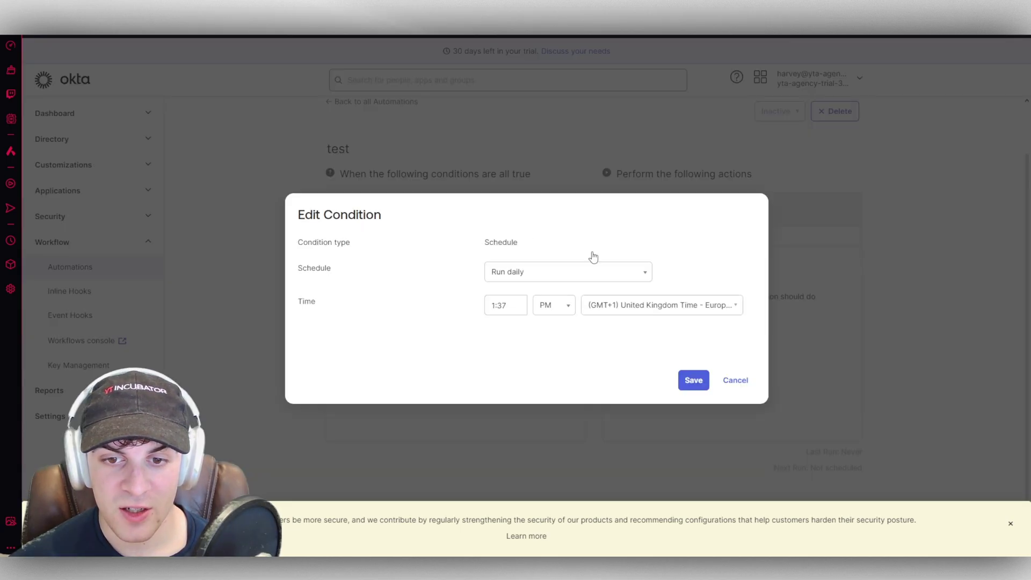
pyautogui.click(734, 378)
pyautogui.click(569, 288)
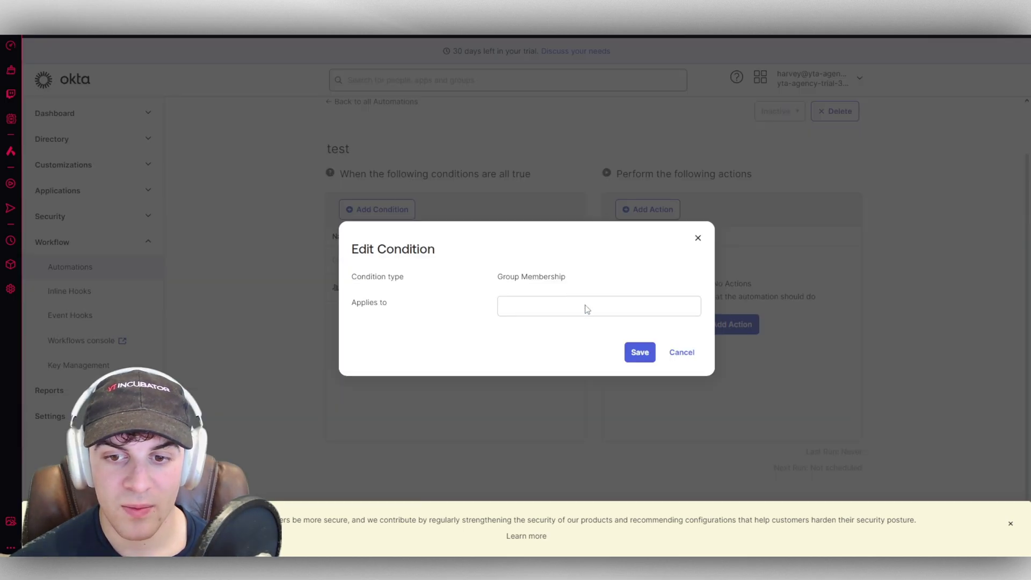
pyautogui.click(688, 356)
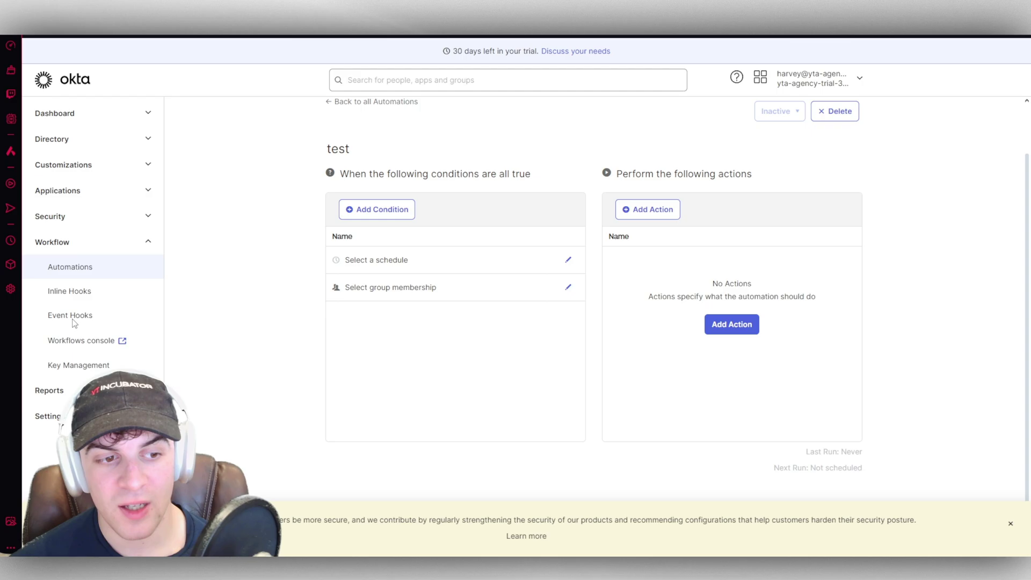
# Step: Look over the Inline Hooks and empty Key Management pages, then the Reports overview
pyautogui.click(70, 290)
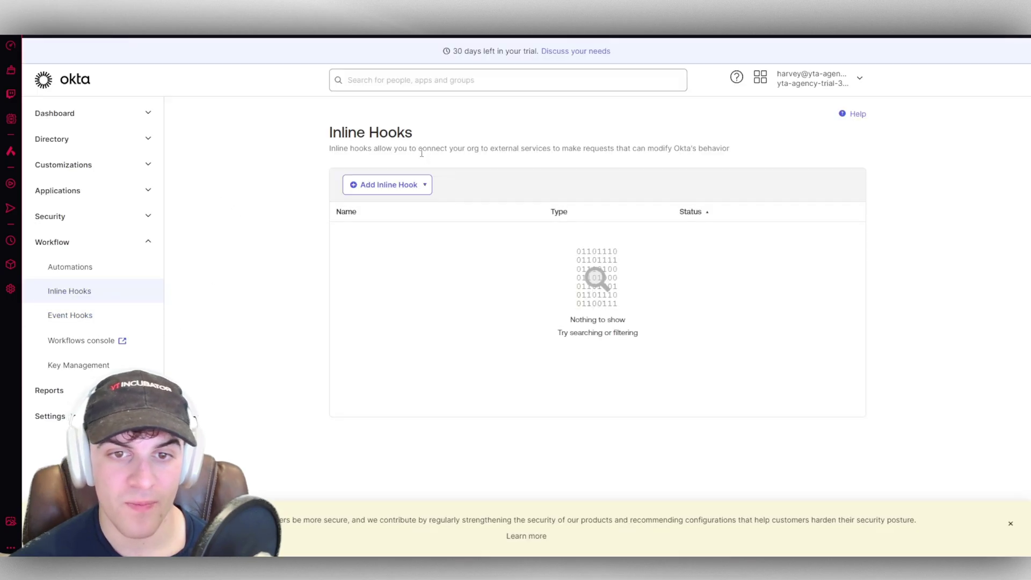
pyautogui.moveTo(419, 148); pyautogui.dragTo(520, 149)
pyautogui.doubleClick(534, 148)
pyautogui.click(644, 164)
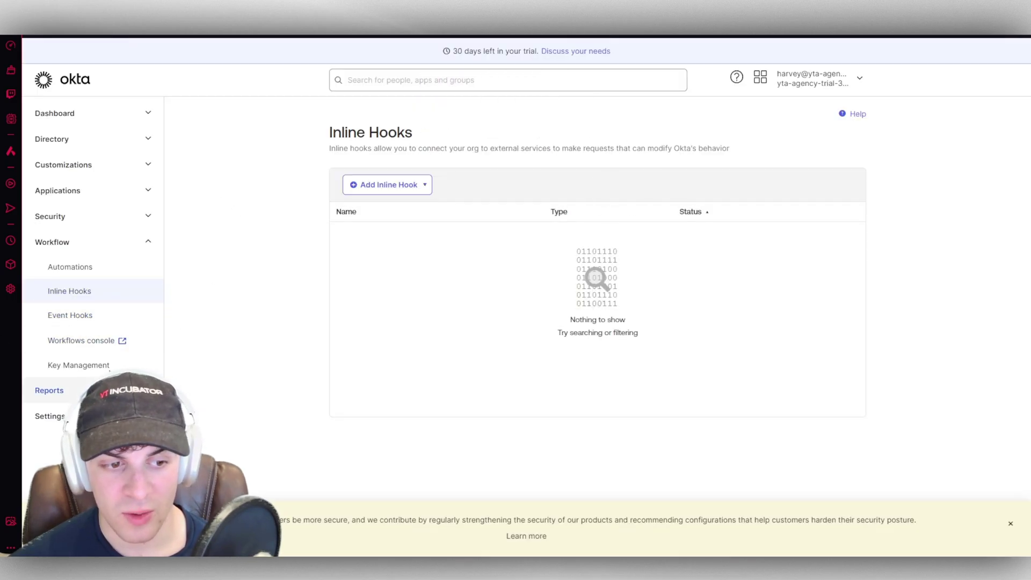
pyautogui.click(78, 364)
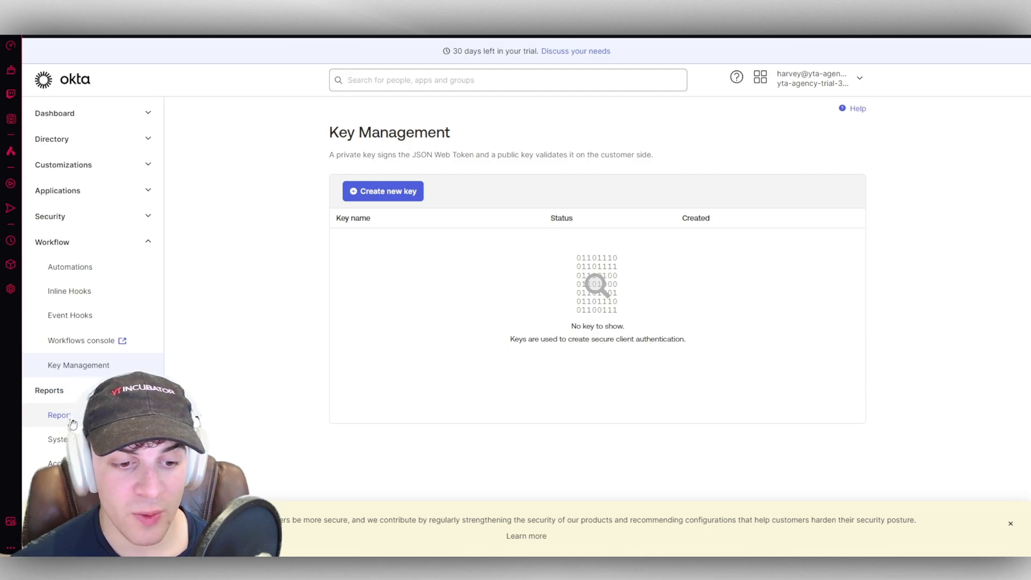
pyautogui.click(72, 424)
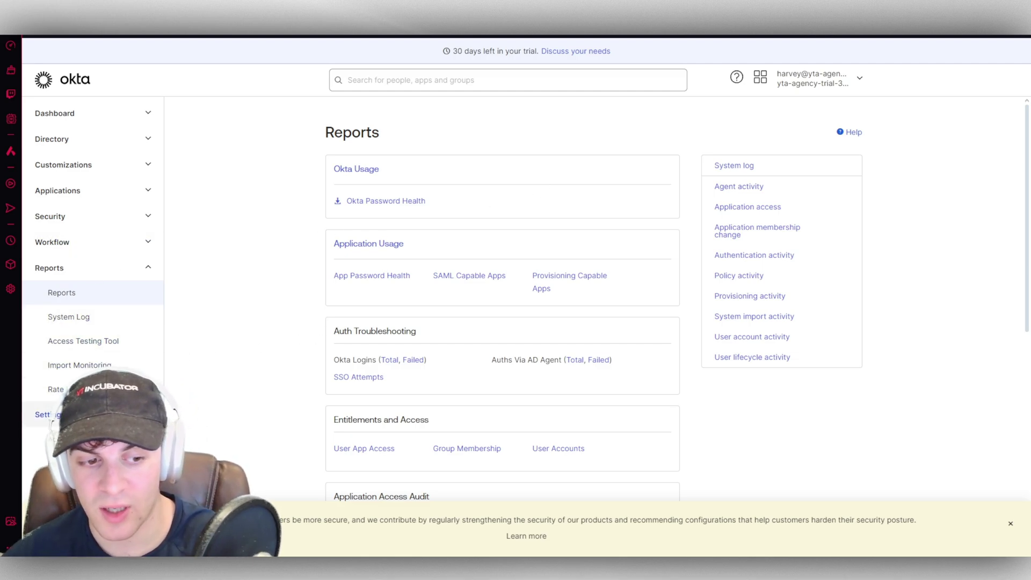
# Step: Dismiss a sidebar link's context menu and close the Discuss your needs form unsubmitted
pyautogui.rightClick(71, 325)
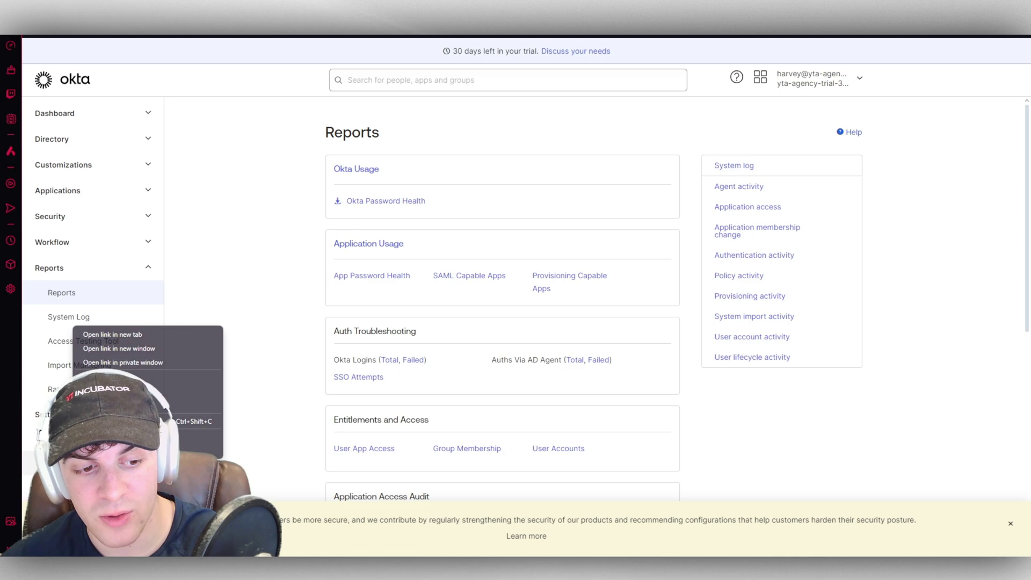
pyautogui.click(97, 332)
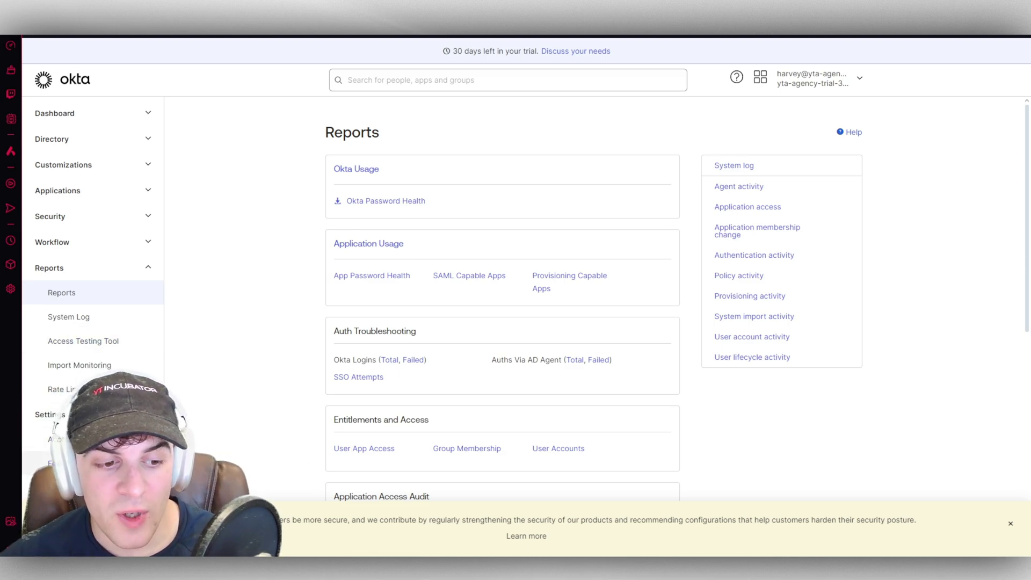
pyautogui.click(582, 51)
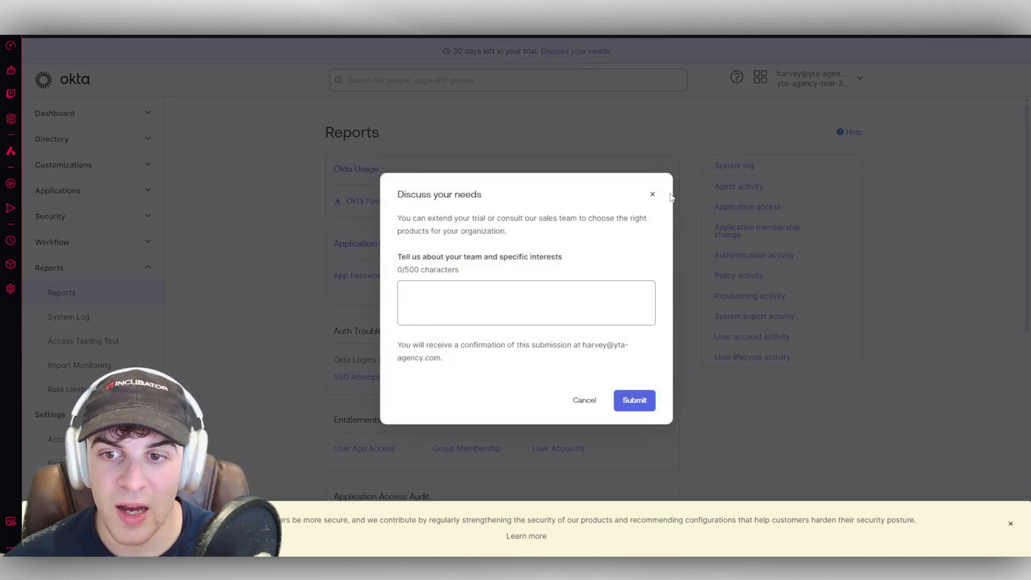
pyautogui.click(648, 197)
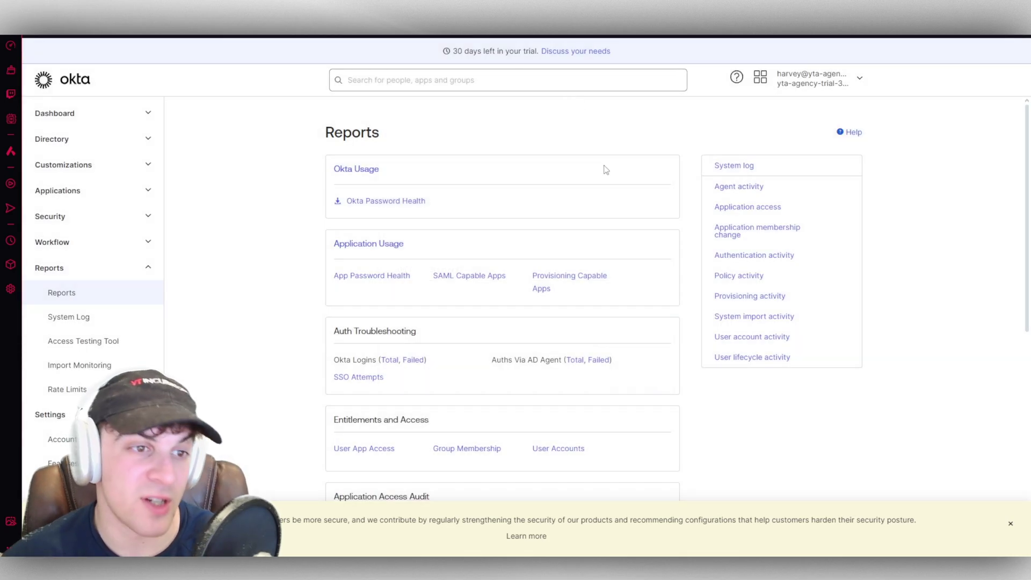
pyautogui.click(761, 78)
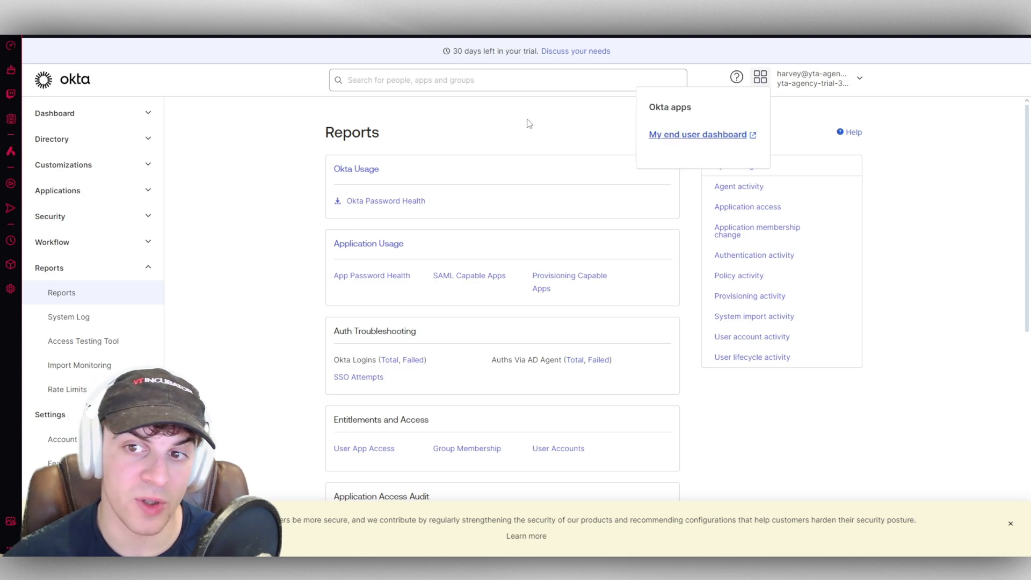
pyautogui.click(572, 125)
pyautogui.click(760, 79)
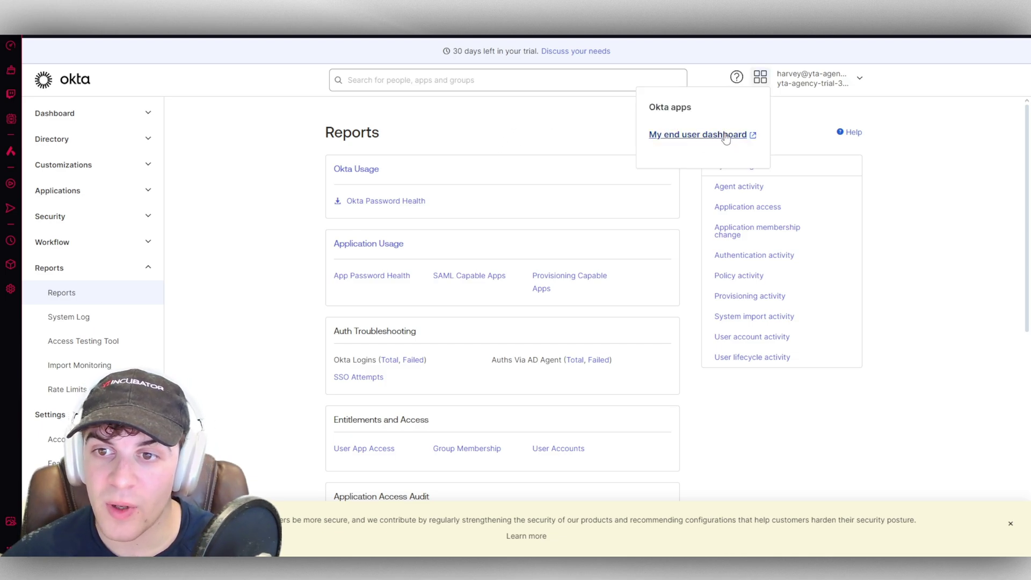